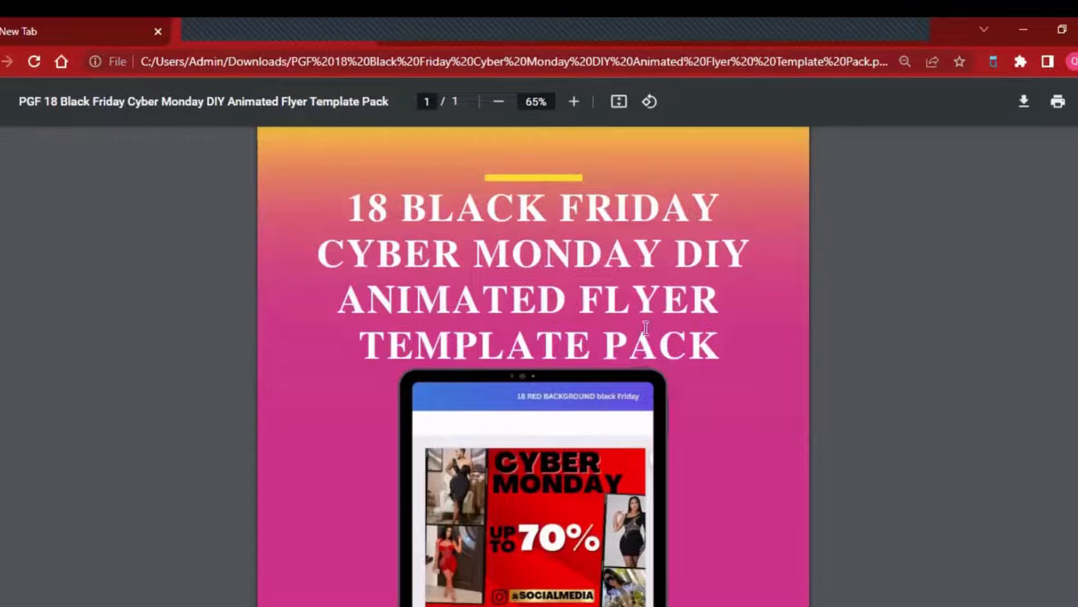
- Look through the template pack's PDF from its title to the link for editing the template
{"action": "scroll", "coordinate": [702, 302], "scroll_direction": "down", "scroll_amount": 5}
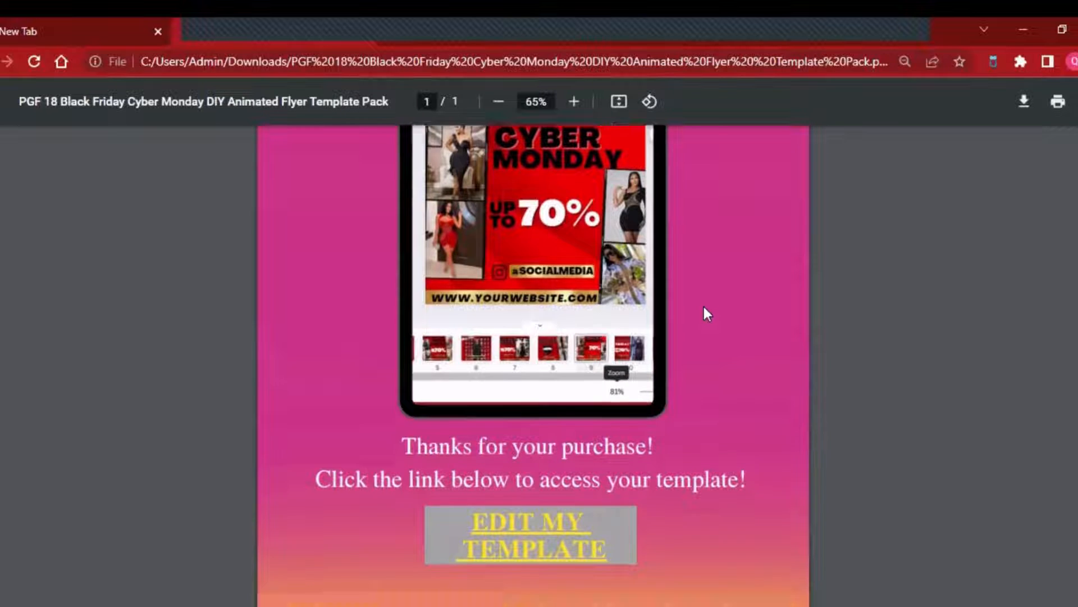
{"action": "scroll", "coordinate": [703, 307], "scroll_direction": "up", "scroll_amount": 5}
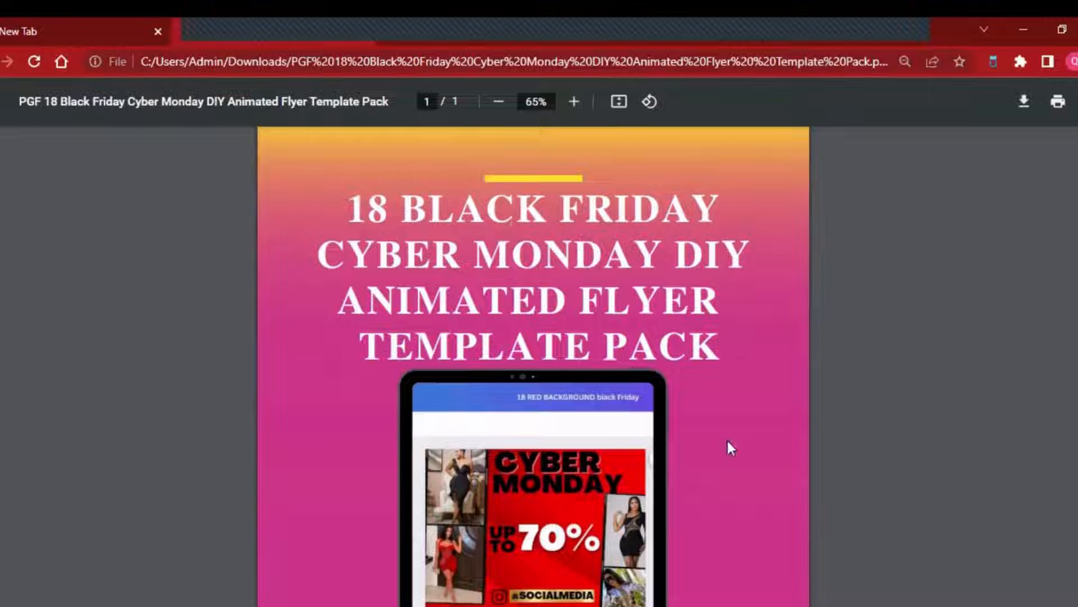
{"action": "scroll", "coordinate": [494, 449], "scroll_direction": "down", "scroll_amount": 3}
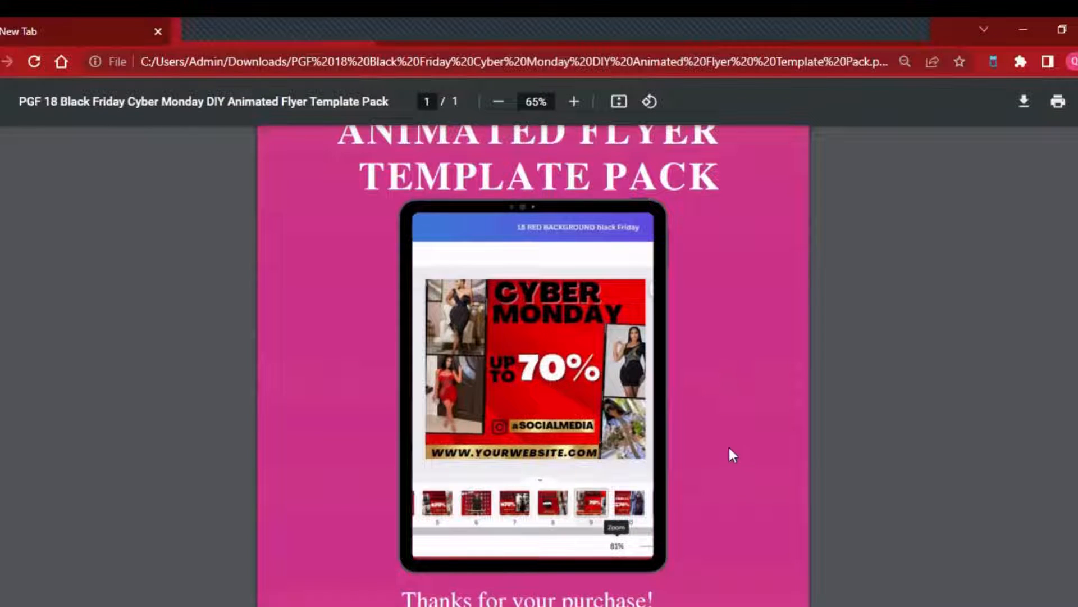
{"action": "scroll", "coordinate": [729, 445], "scroll_direction": "down", "scroll_amount": 3}
{"action": "scroll", "coordinate": [759, 420], "scroll_direction": "up", "scroll_amount": 6}
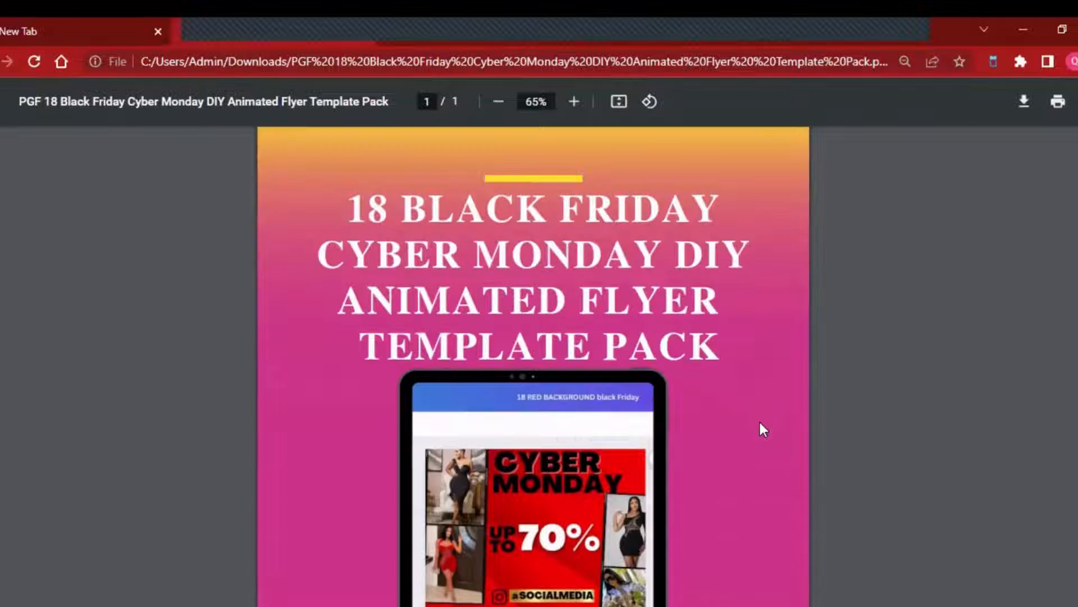
{"action": "scroll", "coordinate": [760, 423], "scroll_direction": "down", "scroll_amount": 6}
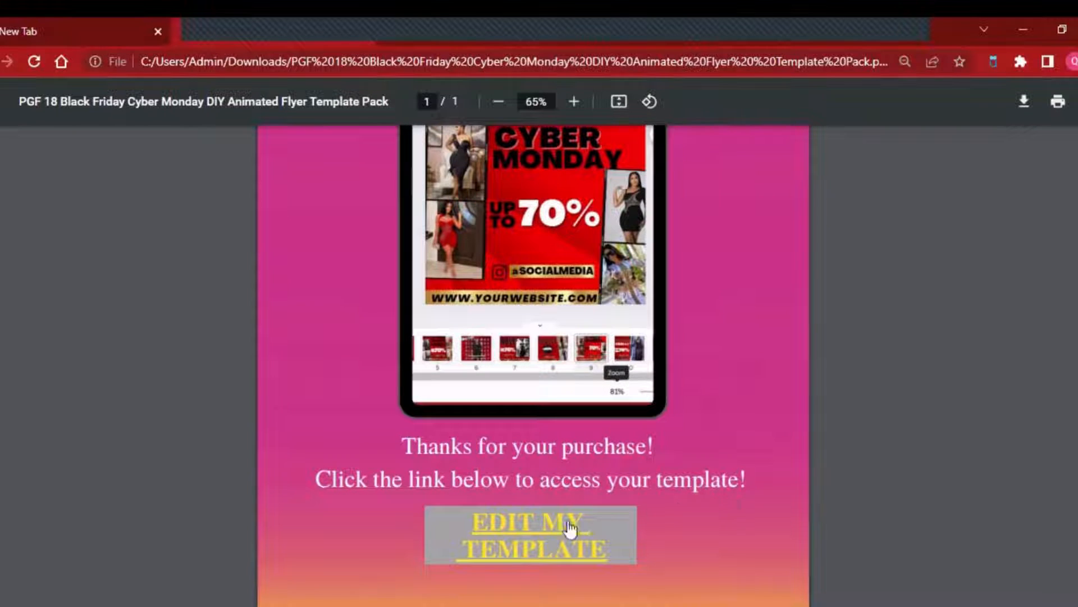
{"action": "scroll", "coordinate": [649, 435], "scroll_direction": "up", "scroll_amount": 2}
{"action": "scroll", "coordinate": [650, 432], "scroll_direction": "up", "scroll_amount": 3}
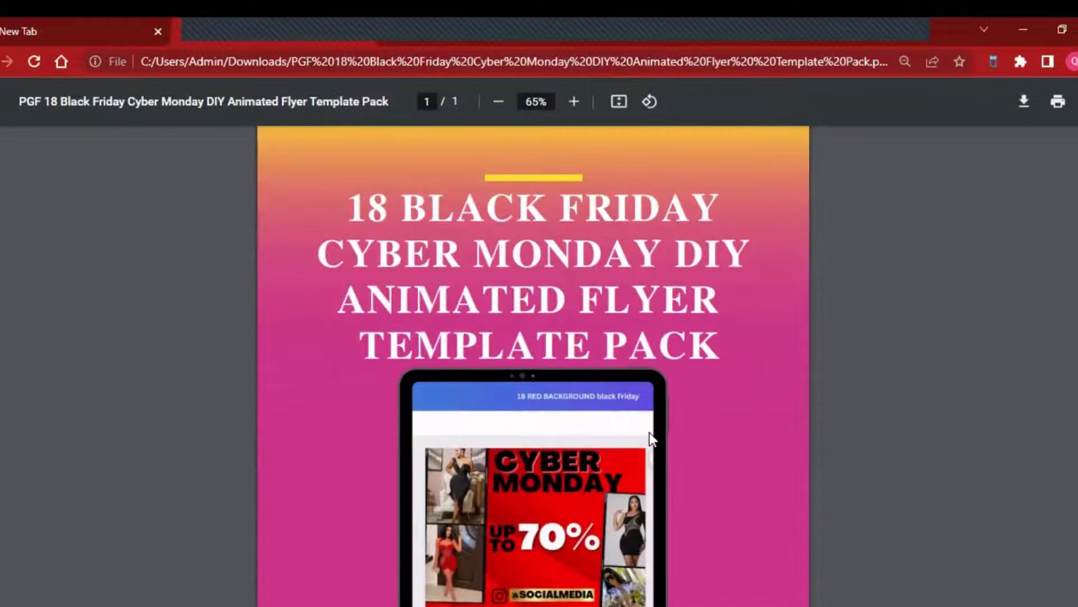
- Follow the PDF's EDIT MY TEMPLATE link to Canva and use the shared template as an editable copy
{"action": "scroll", "coordinate": [649, 432], "scroll_direction": "down", "scroll_amount": 5}
{"action": "left_click", "coordinate": [528, 535]}
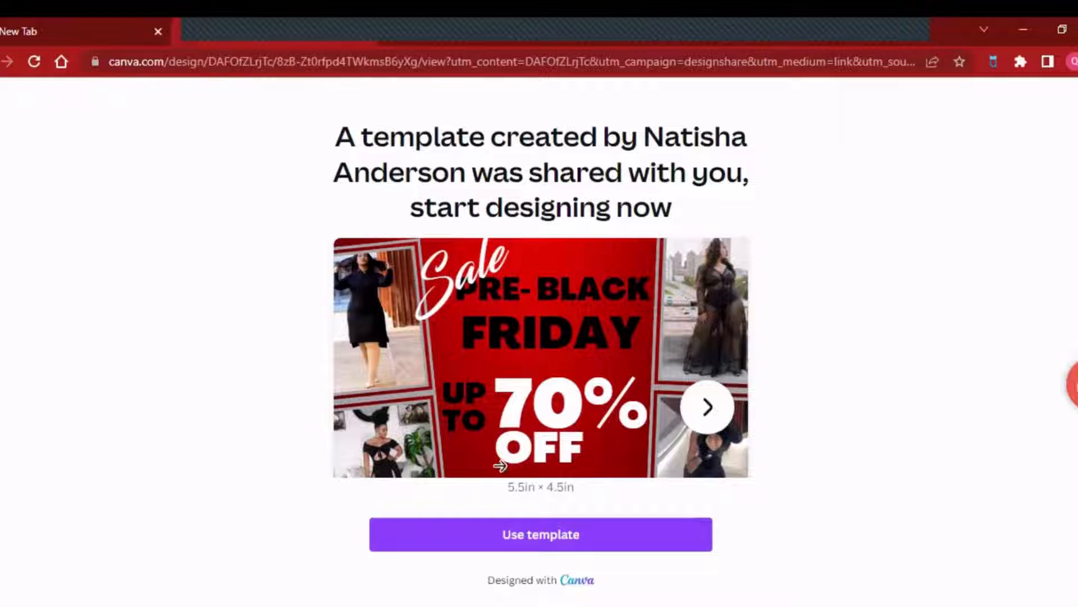
{"action": "left_click", "coordinate": [536, 547]}
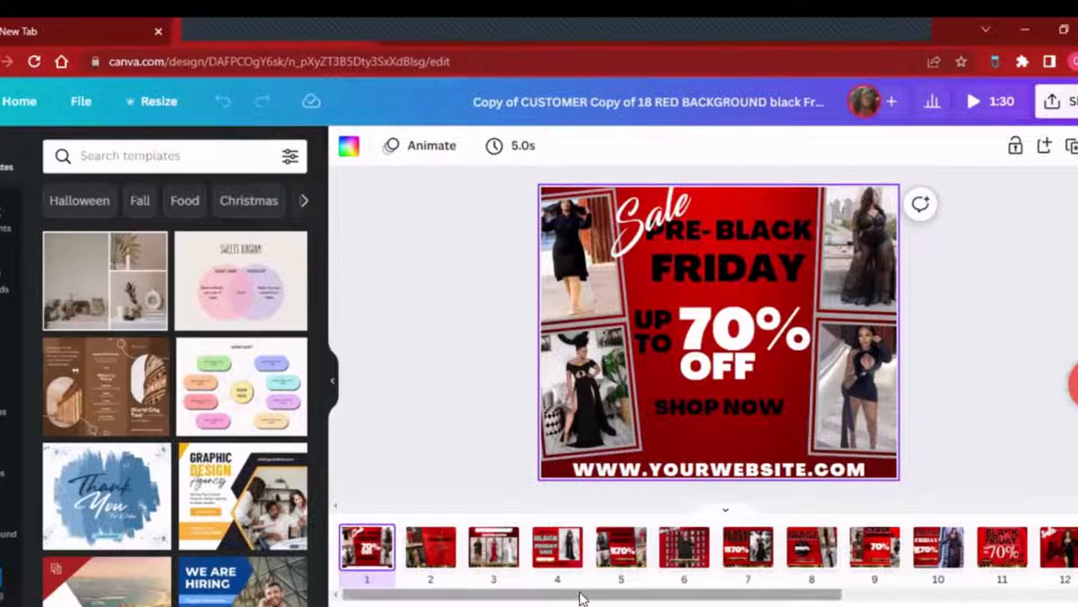
{"action": "mouse_move", "coordinate": [579, 598]}
{"action": "left_mouse_down"}
{"action": "mouse_move", "coordinate": [846, 598]}
{"action": "mouse_move", "coordinate": [573, 596]}
{"action": "left_mouse_up"}
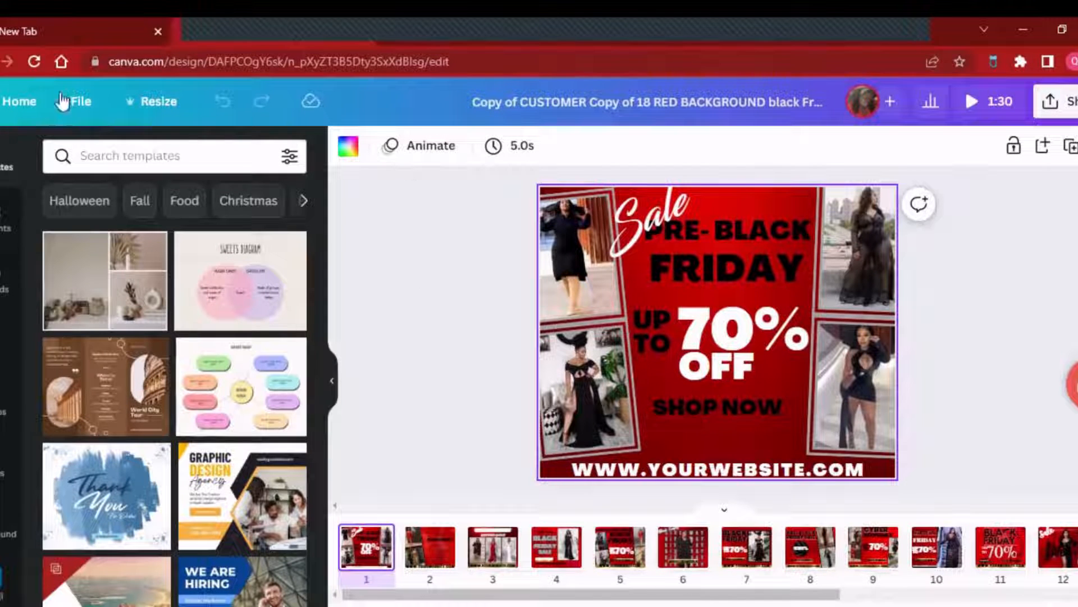
{"action": "scroll", "coordinate": [170, 464], "scroll_direction": "down", "scroll_amount": 5}
{"action": "scroll", "coordinate": [170, 464], "scroll_direction": "down", "scroll_amount": 2}
{"action": "scroll", "coordinate": [168, 465], "scroll_direction": "up", "scroll_amount": 7}
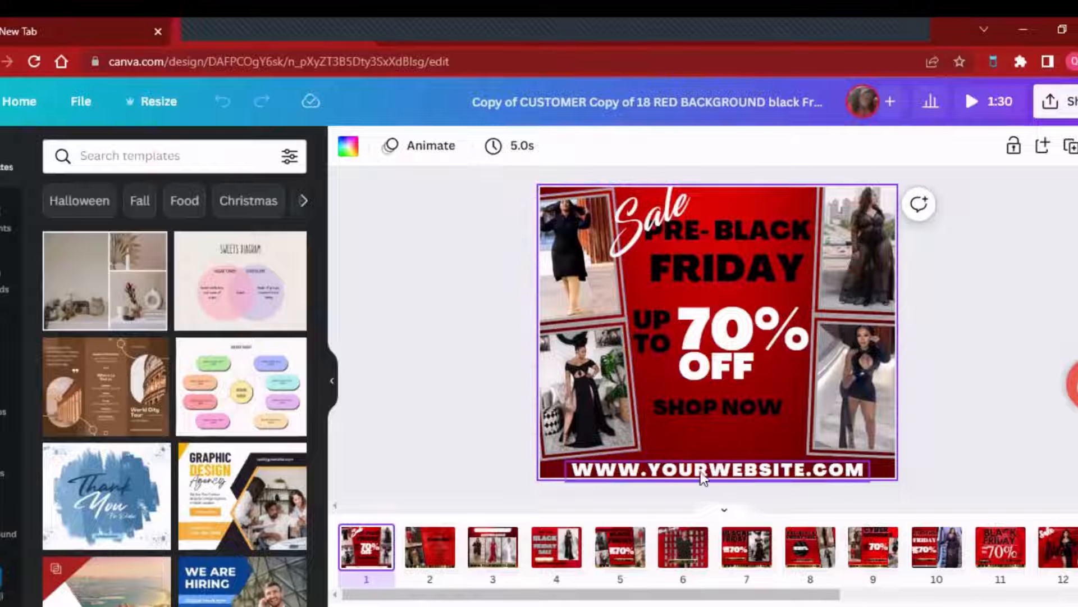
- Replace YOURWEBSITE in the website line at the bottom of the page 1 flyer with a run of the letter d
{"action": "left_click", "coordinate": [680, 475]}
{"action": "left_click", "coordinate": [680, 474]}
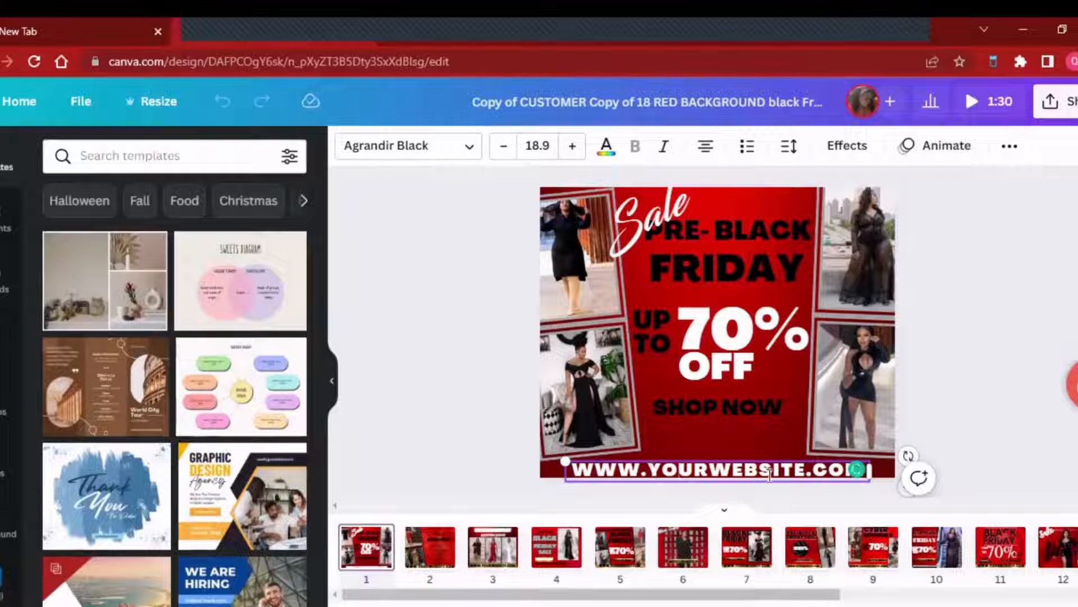
{"action": "left_click_drag", "start_coordinate": [654, 472], "coordinate": [804, 474]}
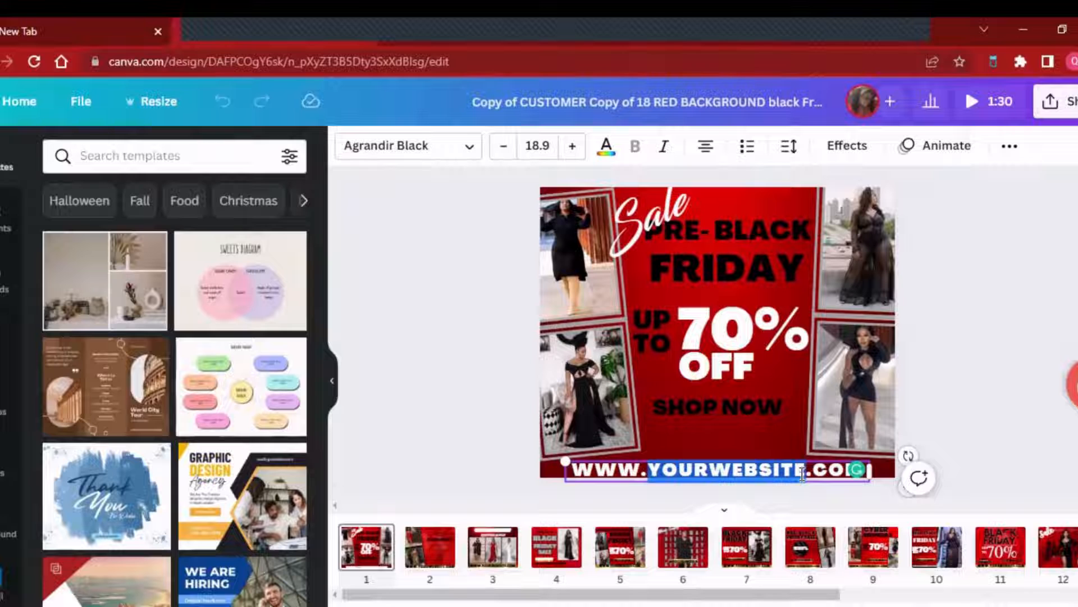
{"action": "type", "text": "dddddddddddddddddddddddd"}
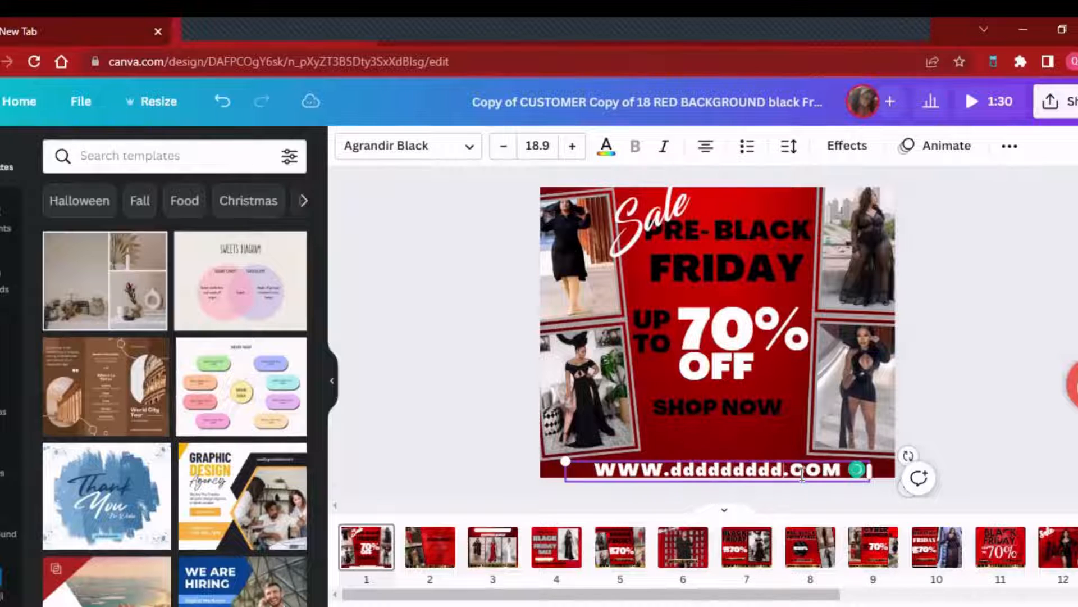
{"action": "type", "text": "dd"}
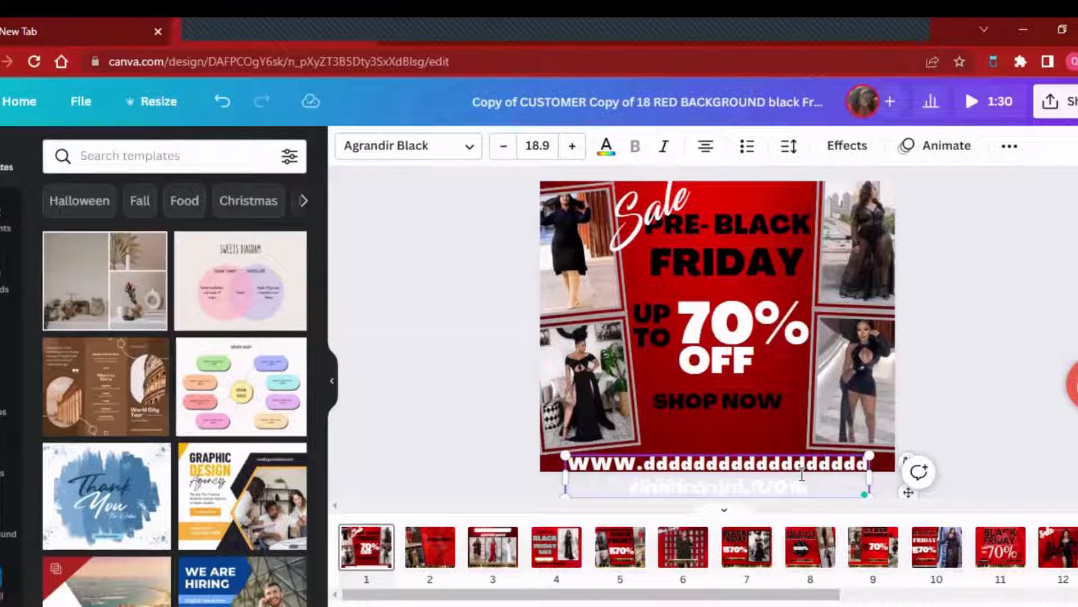
{"action": "key", "text": "BackSpace"}
{"action": "key", "text": "BackSpace"}
{"action": "key", "text": "BackSpace"}
{"action": "key", "text": "BackSpace"}
{"action": "key", "text": "BackSpace"}
{"action": "key", "text": "BackSpace"}
{"action": "key", "text": "BackSpace"}
{"action": "key", "text": "BackSpace"}
{"action": "key", "text": "BackSpace"}
{"action": "key", "text": "BackSpace"}
{"action": "key", "text": "BackSpace"}
{"action": "key", "text": "BackSpace"}
{"action": "key", "text": "BackSpace"}
{"action": "key", "text": "BackSpace"}
{"action": "key", "text": "BackSpace"}
{"action": "key", "text": "BackSpace"}
{"action": "key", "text": "BackSpace"}
{"action": "key", "text": "BackSpace"}
{"action": "key", "text": "BackSpace"}
{"action": "key", "text": "BackSpace"}
{"action": "key", "text": "BackSpace"}
{"action": "key", "text": "BackSpace"}
{"action": "key", "text": "BackSpace"}
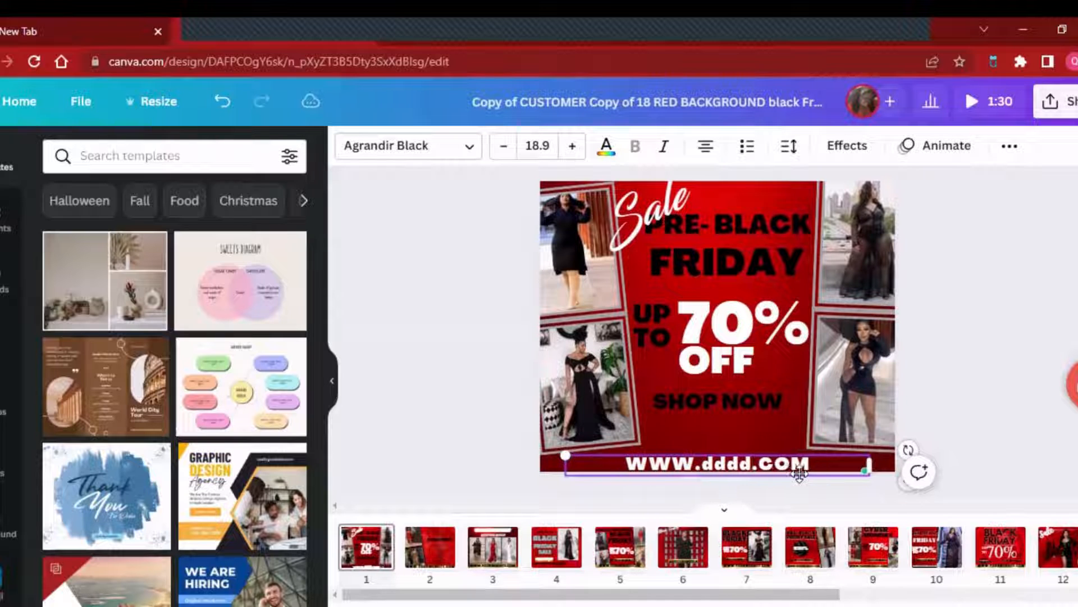
{"action": "key", "text": "BackSpace"}
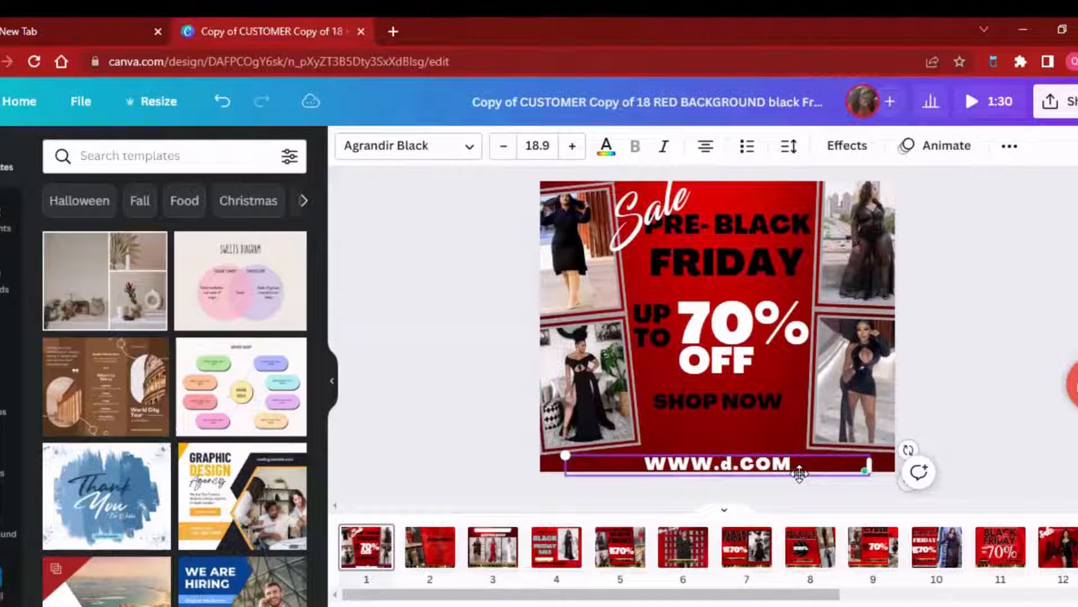
{"action": "type", "text": "atriple"}
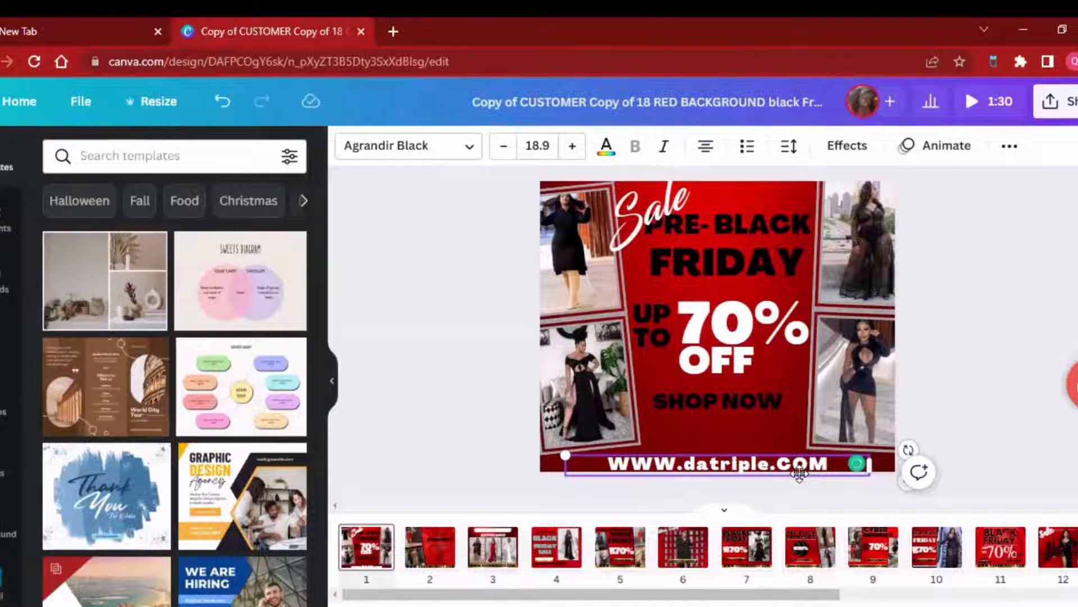
{"action": "left_click", "coordinate": [925, 411]}
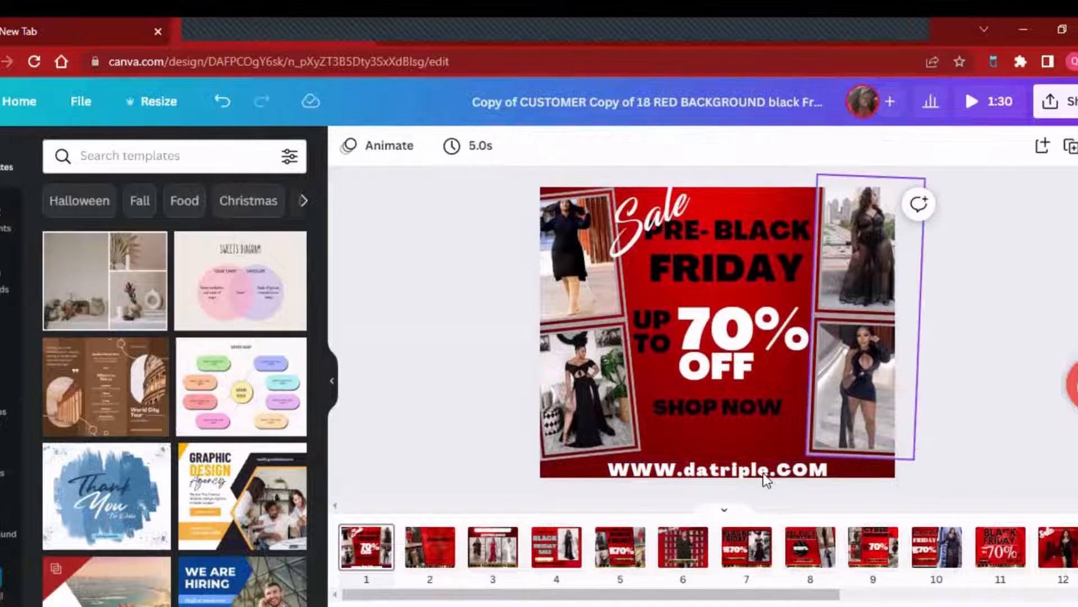
- Set the website text at the bottom of the flyer to all uppercase
{"action": "left_click", "coordinate": [765, 477]}
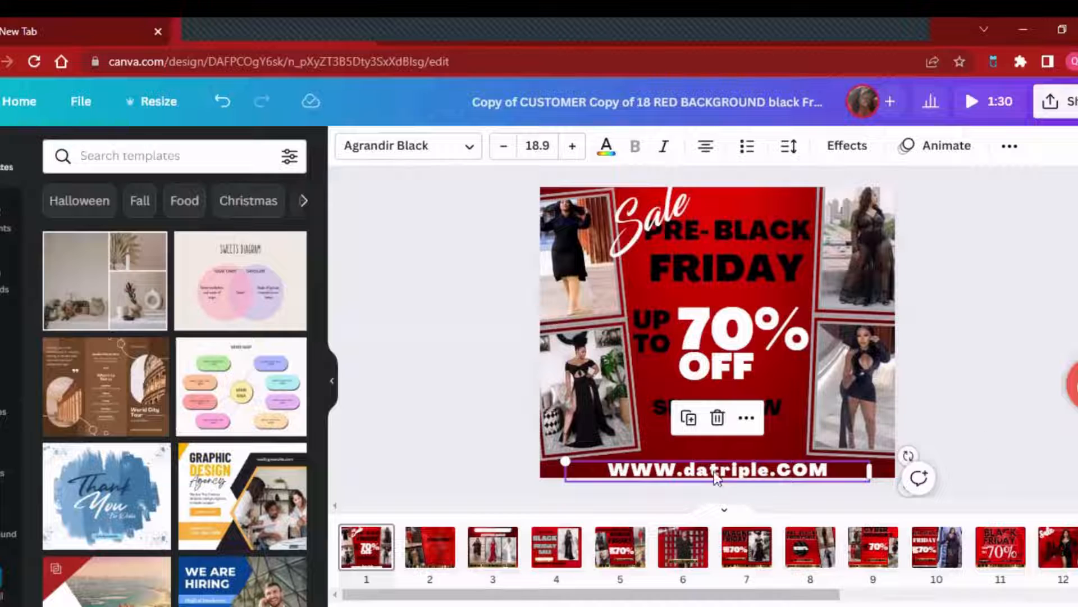
{"action": "left_click", "coordinate": [1021, 148]}
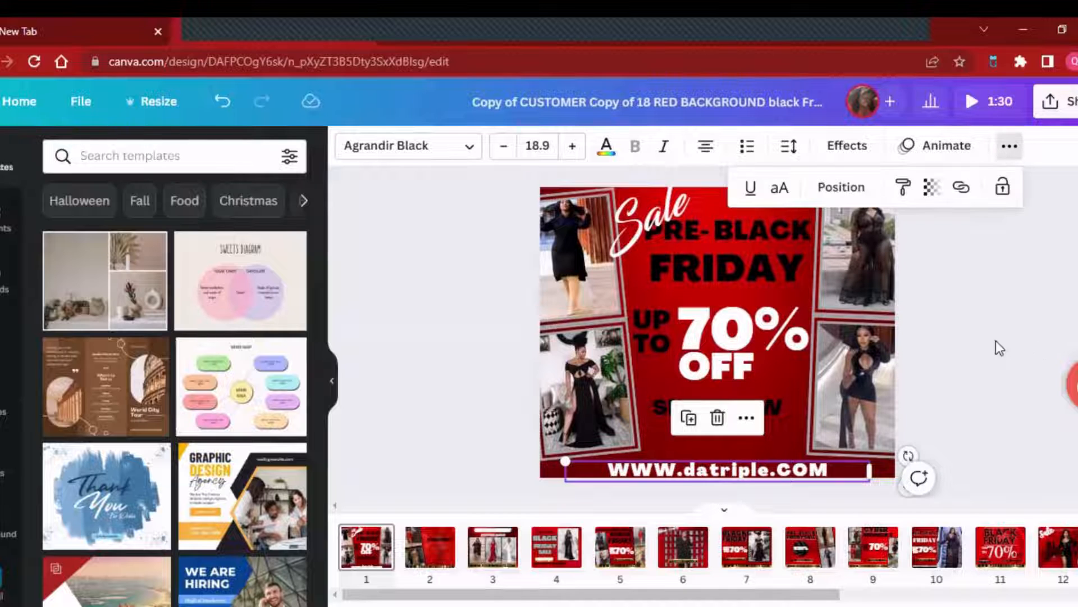
{"action": "left_click", "coordinate": [780, 189]}
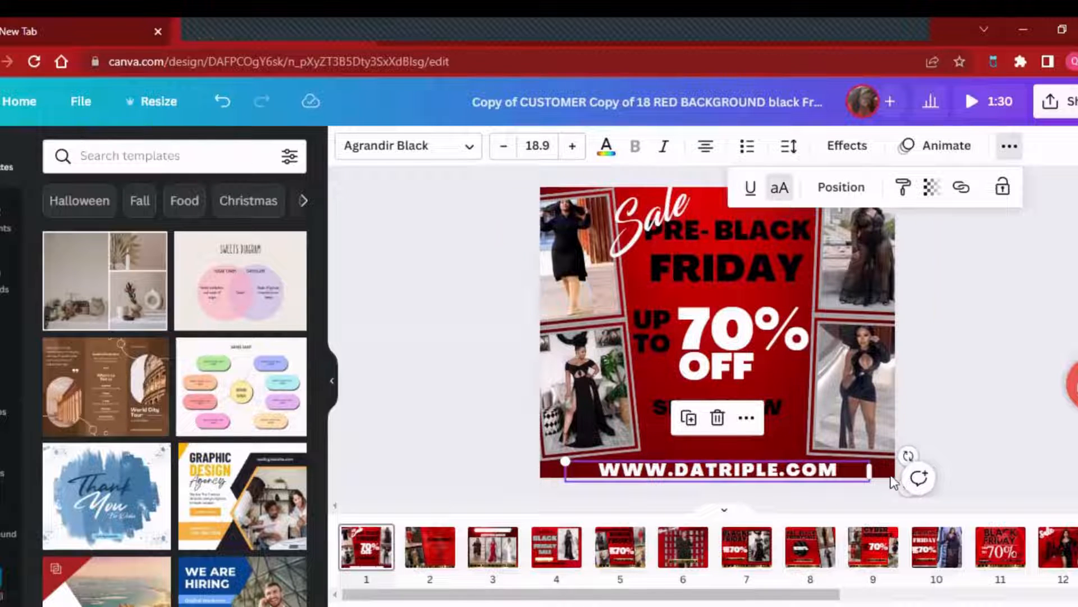
{"action": "left_click", "coordinate": [1000, 371]}
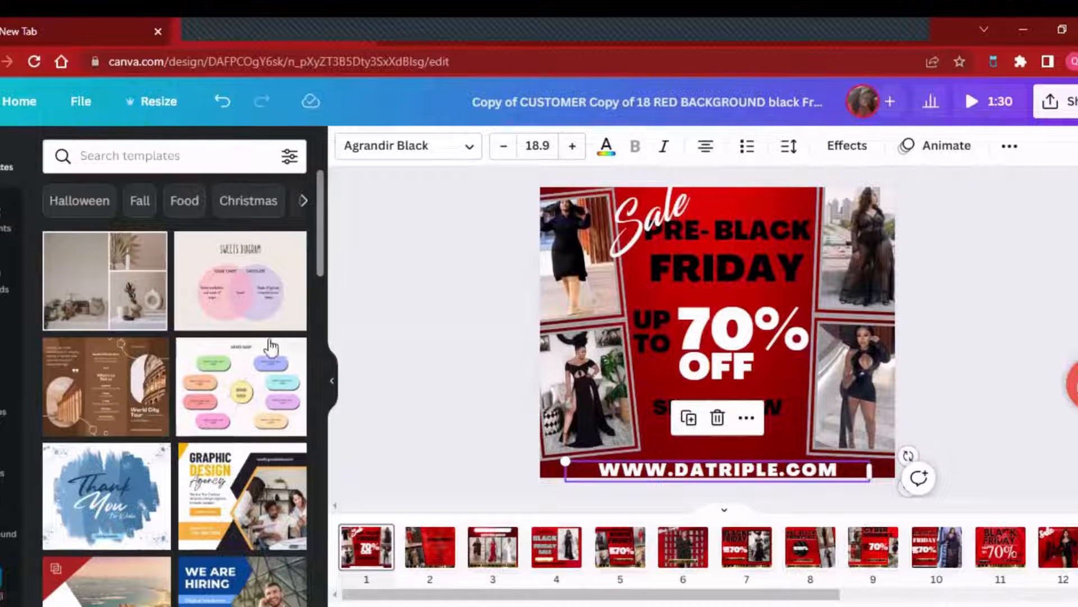
{"action": "left_click", "coordinate": [437, 324]}
- Try black and yellow as the website text's colour, and set it back to white
{"action": "left_click", "coordinate": [674, 471]}
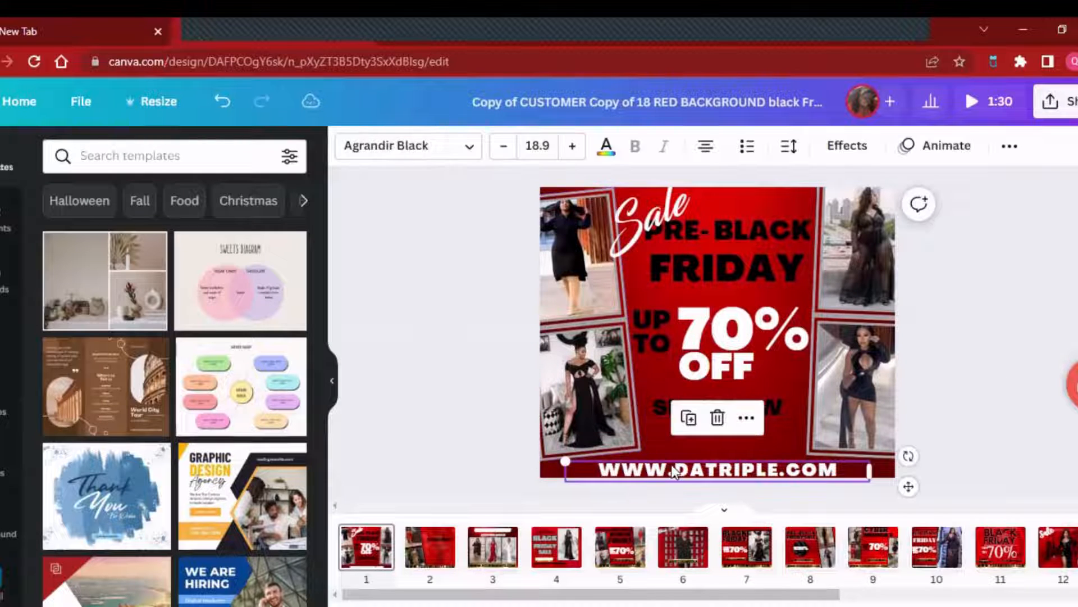
{"action": "left_click", "coordinate": [605, 147]}
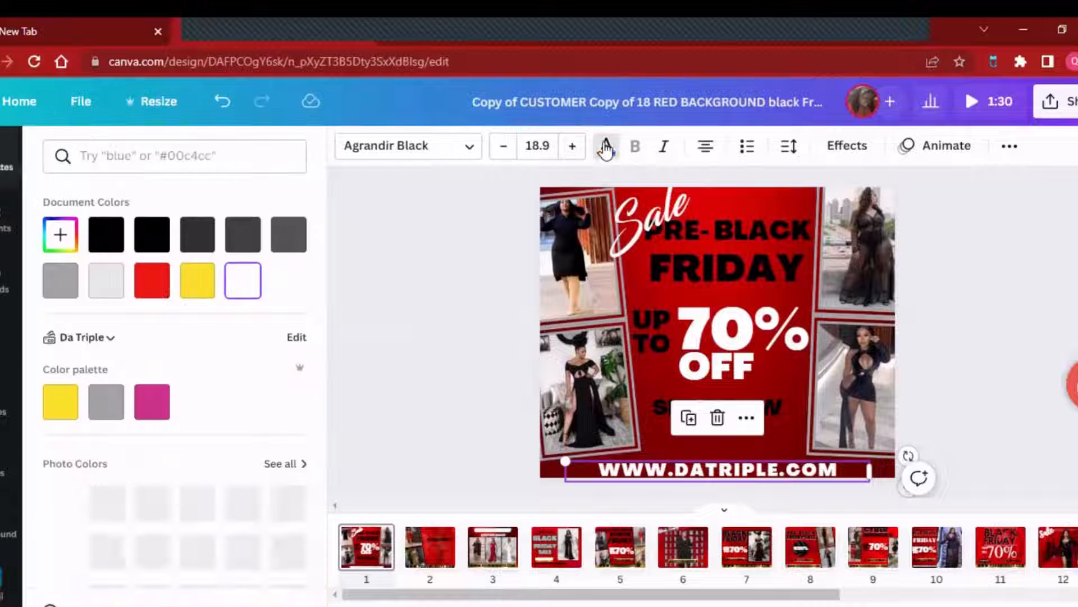
{"action": "left_click", "coordinate": [108, 237]}
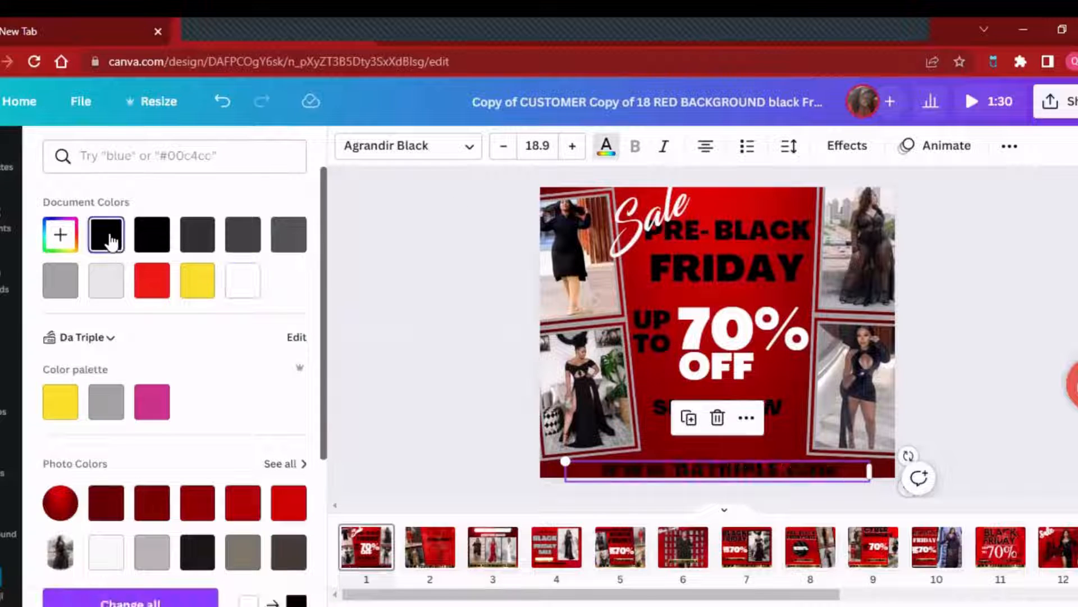
{"action": "left_click", "coordinate": [194, 288]}
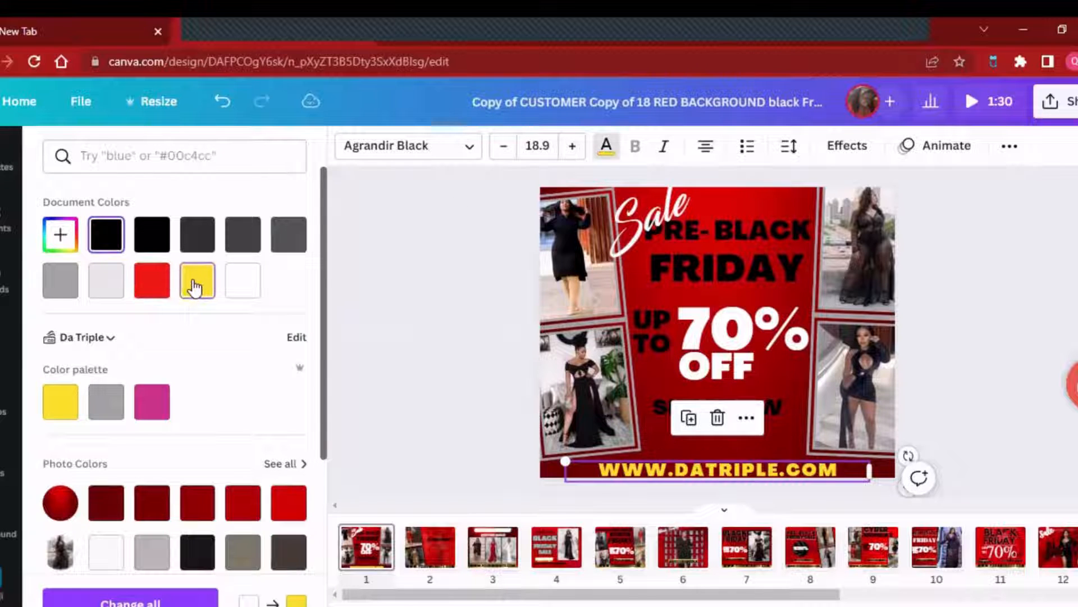
{"action": "left_click", "coordinate": [256, 285]}
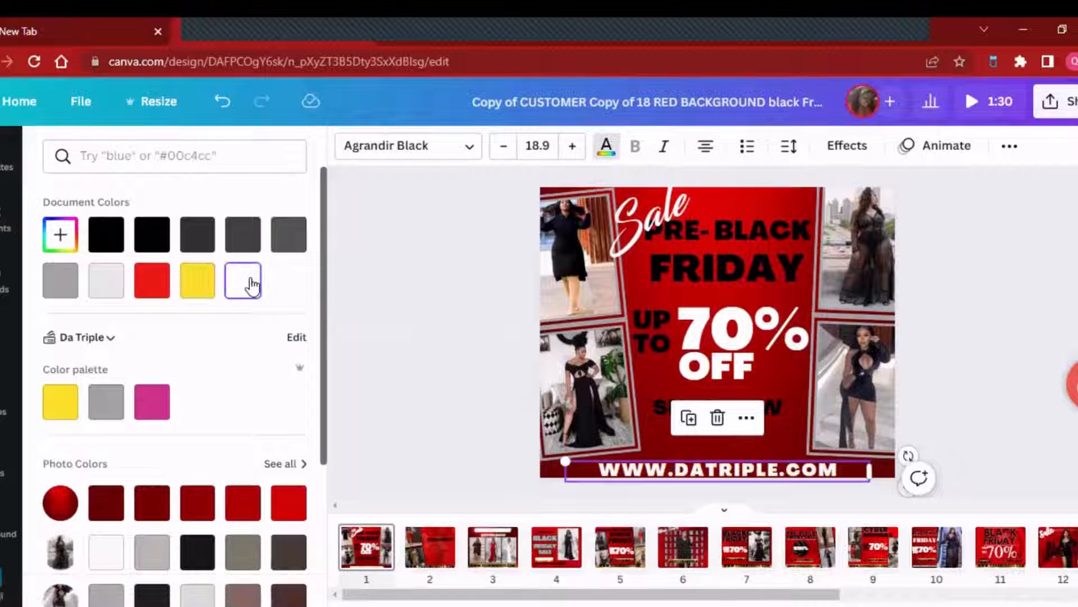
{"action": "left_click", "coordinate": [1011, 316]}
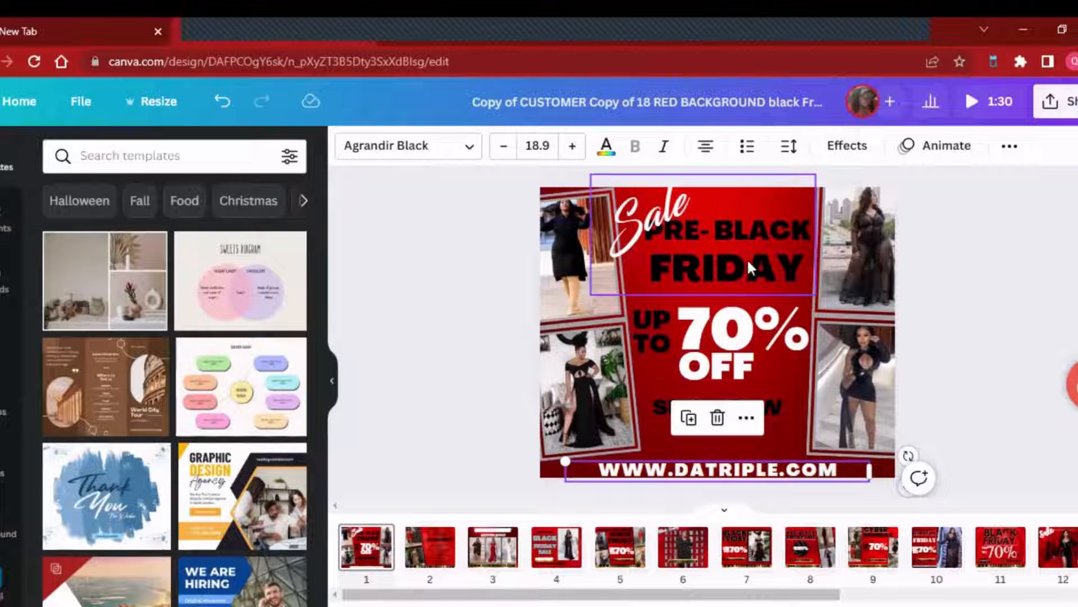
- Try deleting the upper-left model photo from the flyer, and undo the deletion
{"action": "left_click", "coordinate": [690, 256]}
{"action": "left_click", "coordinate": [640, 318]}
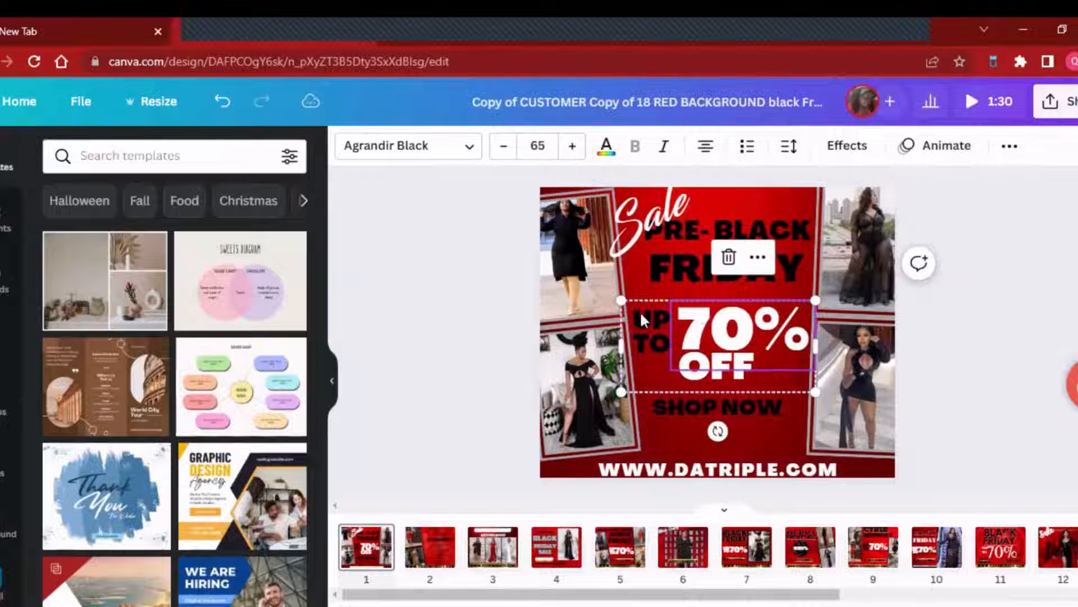
{"action": "left_click", "coordinate": [564, 278]}
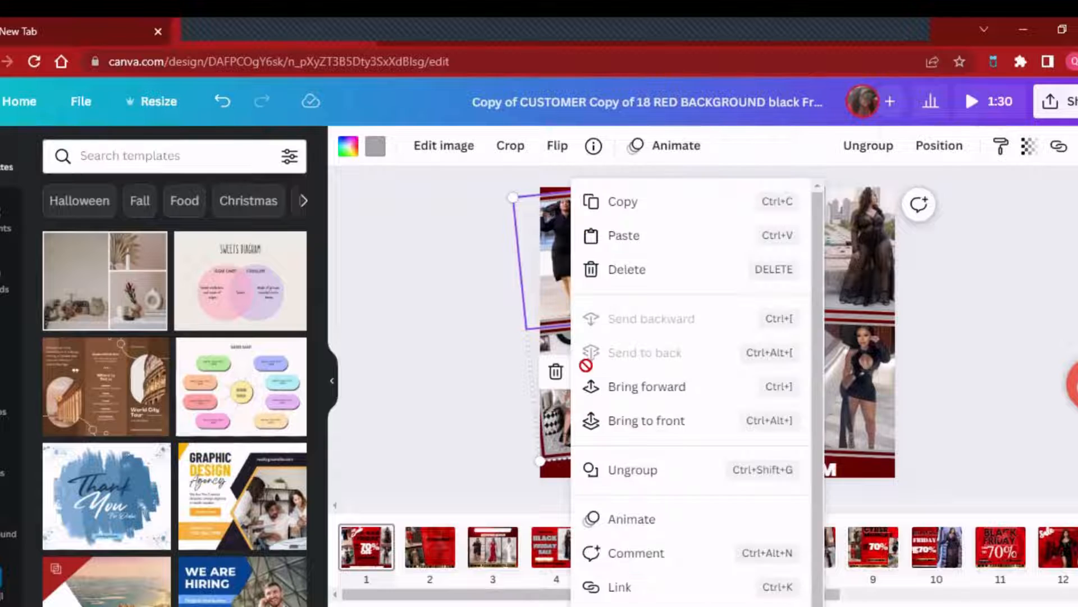
{"action": "left_click", "coordinate": [584, 371]}
{"action": "left_click", "coordinate": [640, 272]}
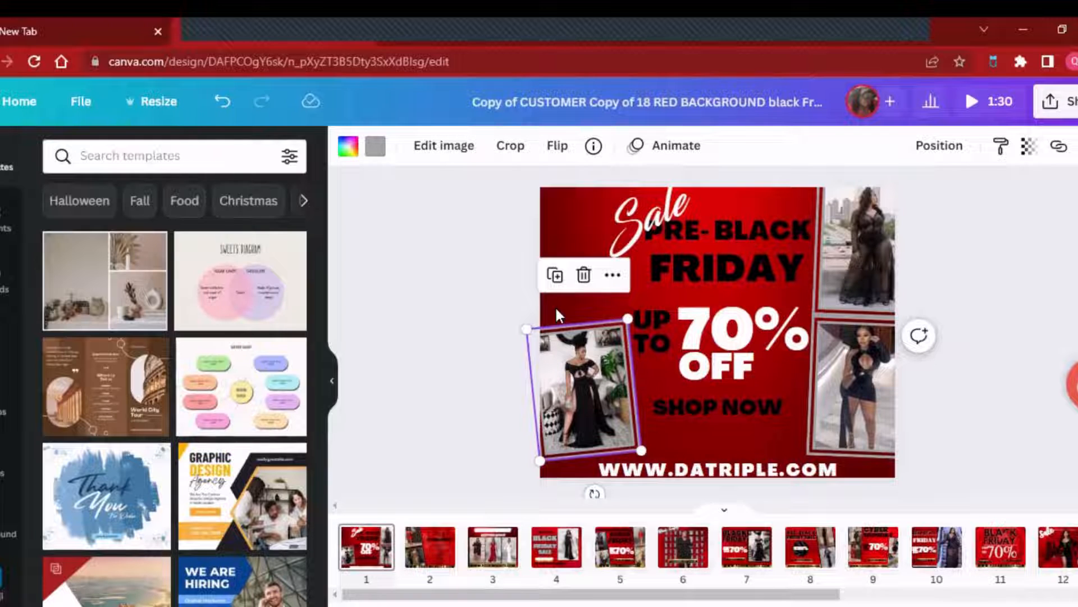
{"action": "key", "text": "ctrl+z"}
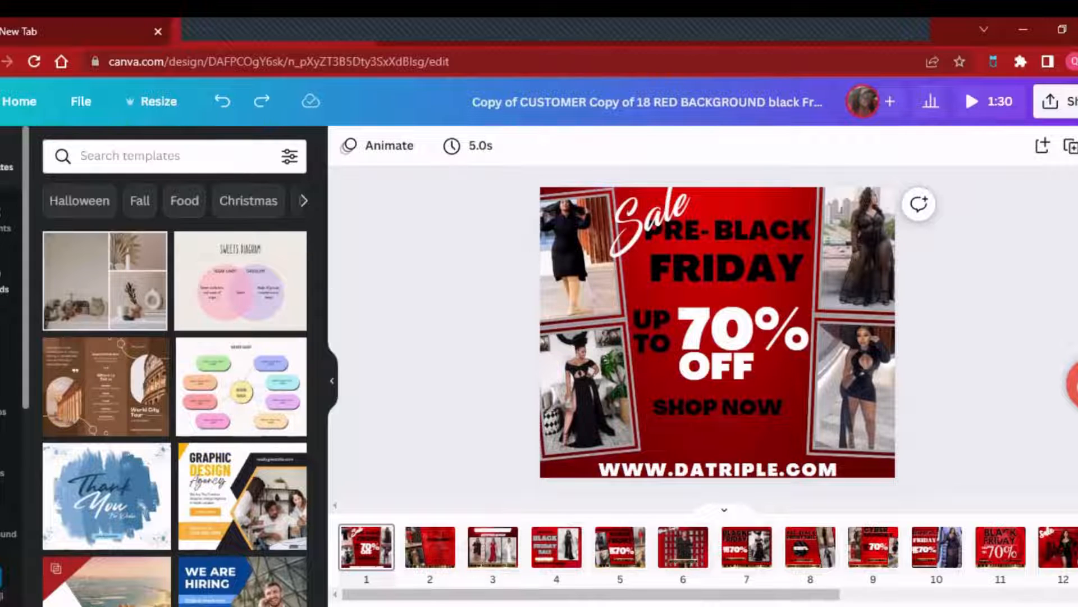
- Show the uploaded images and look at the file chooser for uploading pictures, cancelling it without choosing a file
{"action": "left_click", "coordinate": [4, 280]}
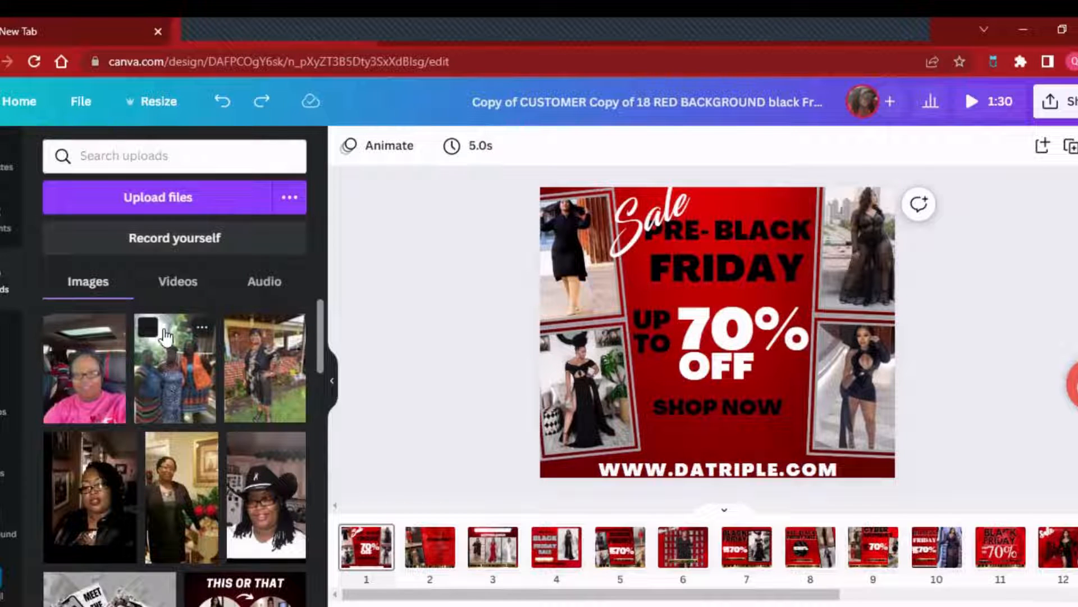
{"action": "left_click", "coordinate": [145, 200]}
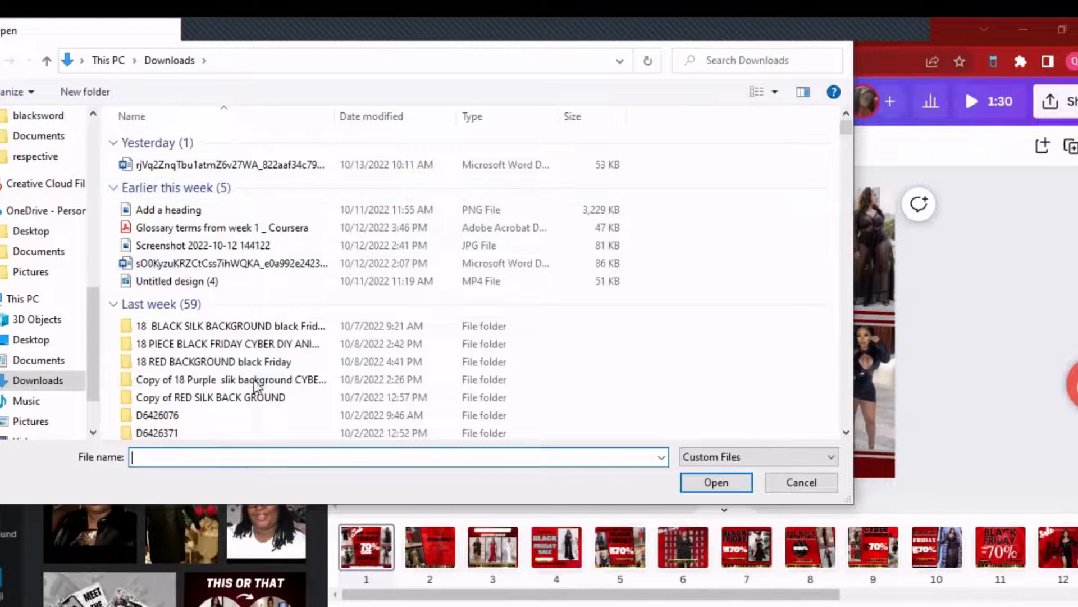
{"action": "left_click", "coordinate": [828, 487]}
- Replace the flyer's upper-left model photo with the uploaded photo of the black strapless gown
{"action": "scroll", "coordinate": [162, 430], "scroll_direction": "down", "scroll_amount": 10}
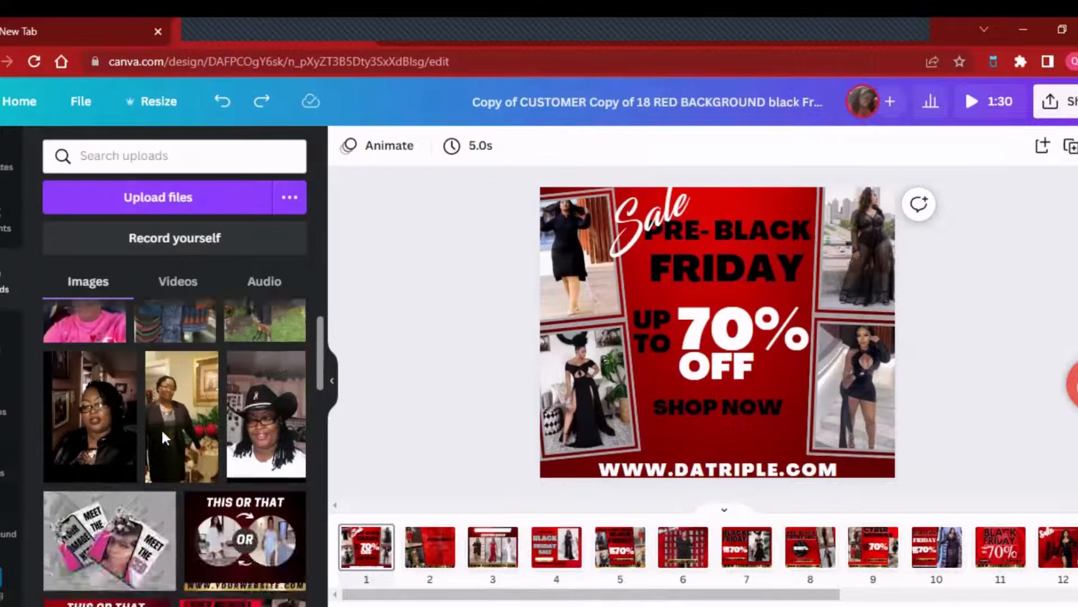
{"action": "scroll", "coordinate": [162, 438], "scroll_direction": "down", "scroll_amount": 10}
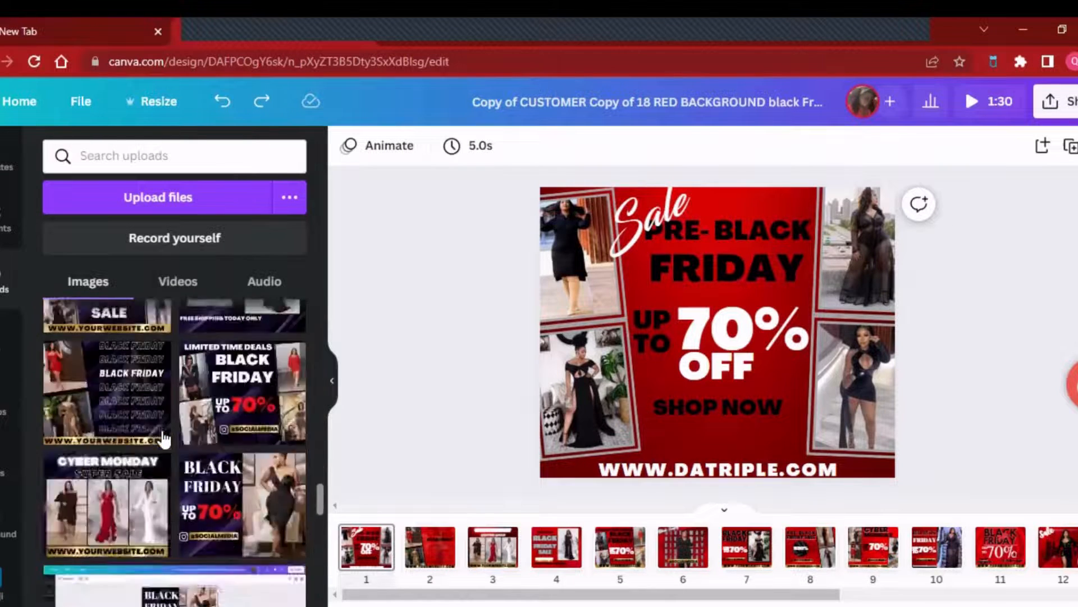
{"action": "scroll", "coordinate": [163, 447], "scroll_direction": "down", "scroll_amount": 10}
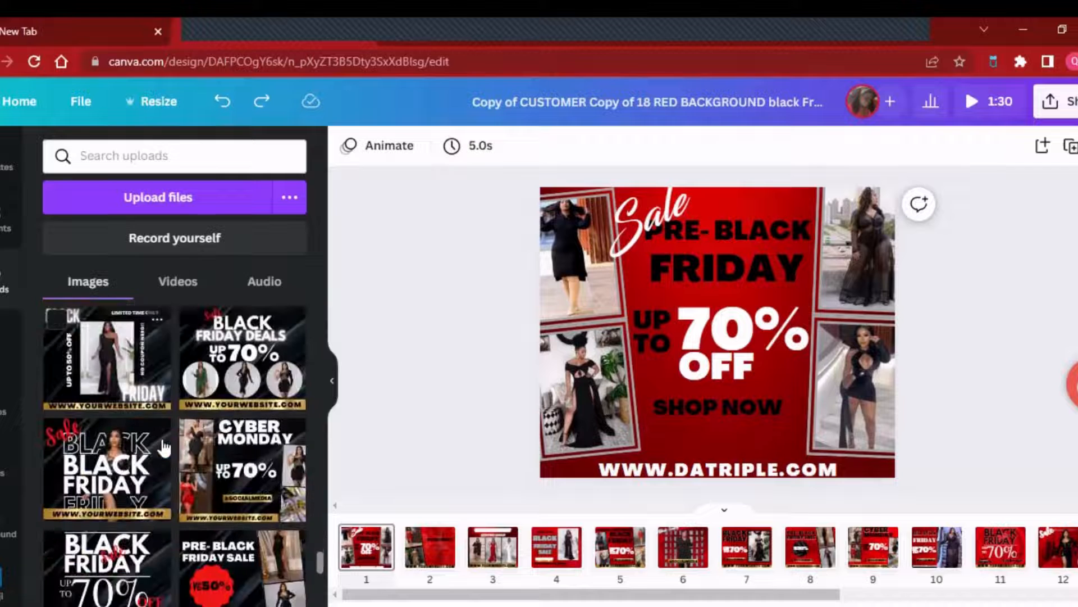
{"action": "scroll", "coordinate": [163, 450], "scroll_direction": "down", "scroll_amount": 10}
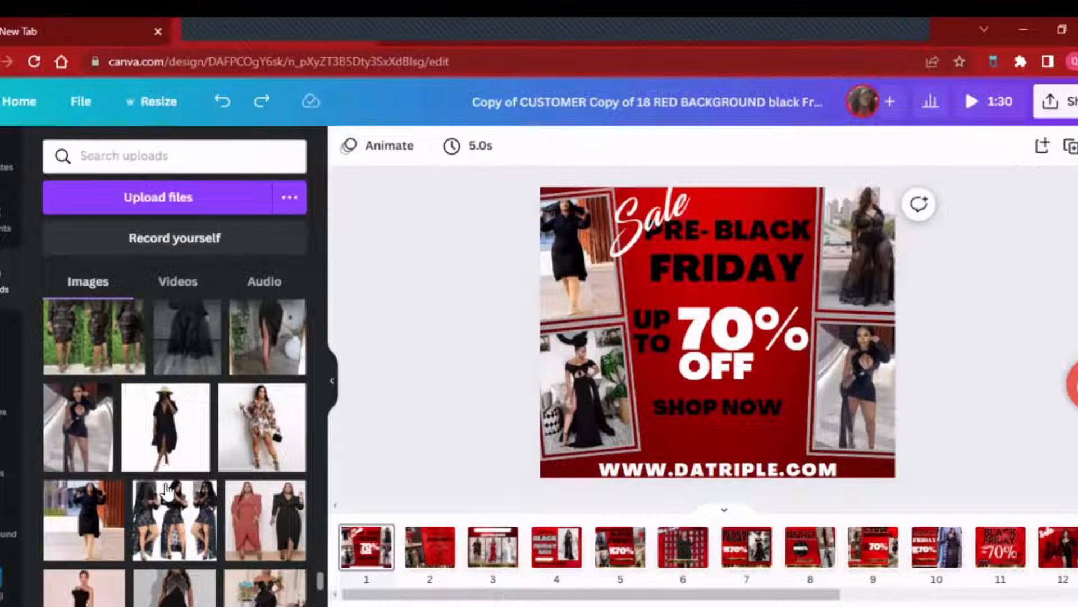
{"action": "scroll", "coordinate": [167, 490], "scroll_direction": "down", "scroll_amount": 5}
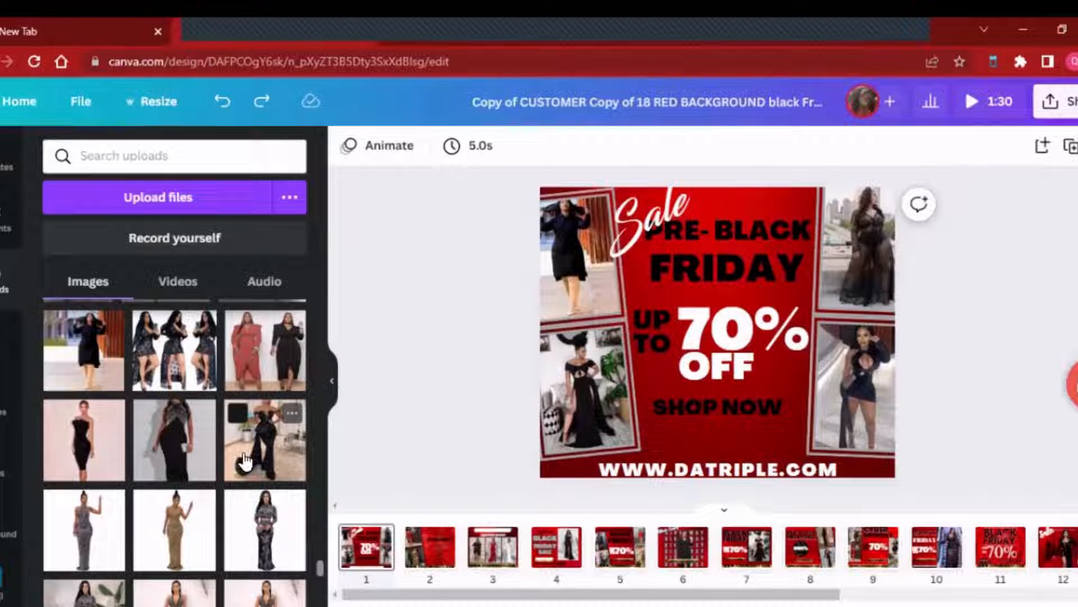
{"action": "left_click_drag", "start_coordinate": [245, 462], "coordinate": [556, 271]}
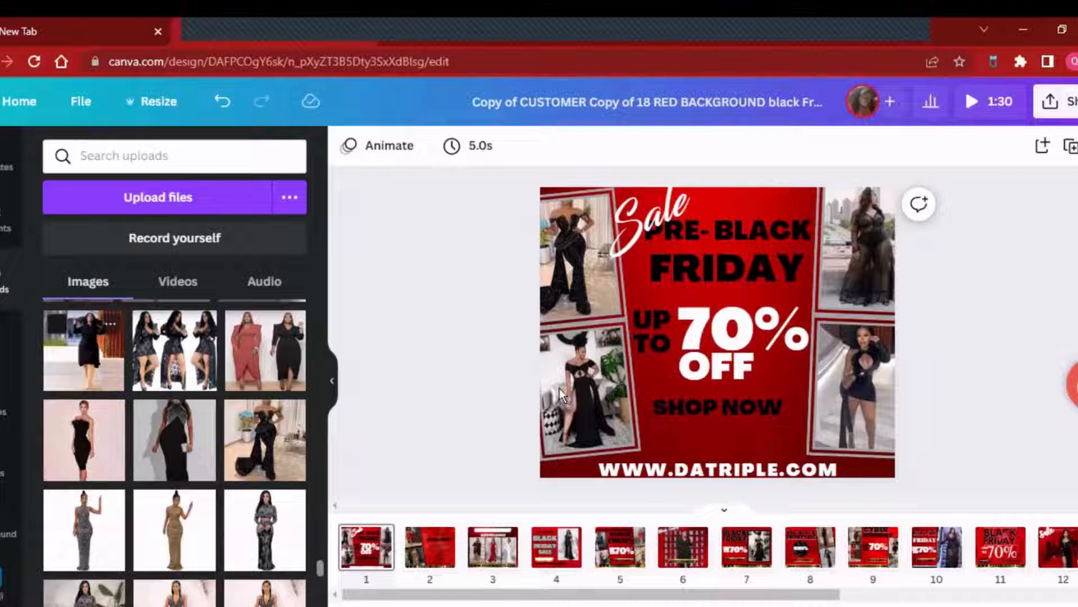
- Replace the lower-left photo with the long-sleeved black dress image and the lower-right photo with the black one-shoulder dress image from the uploads
{"action": "scroll", "coordinate": [94, 542], "scroll_direction": "down", "scroll_amount": 7}
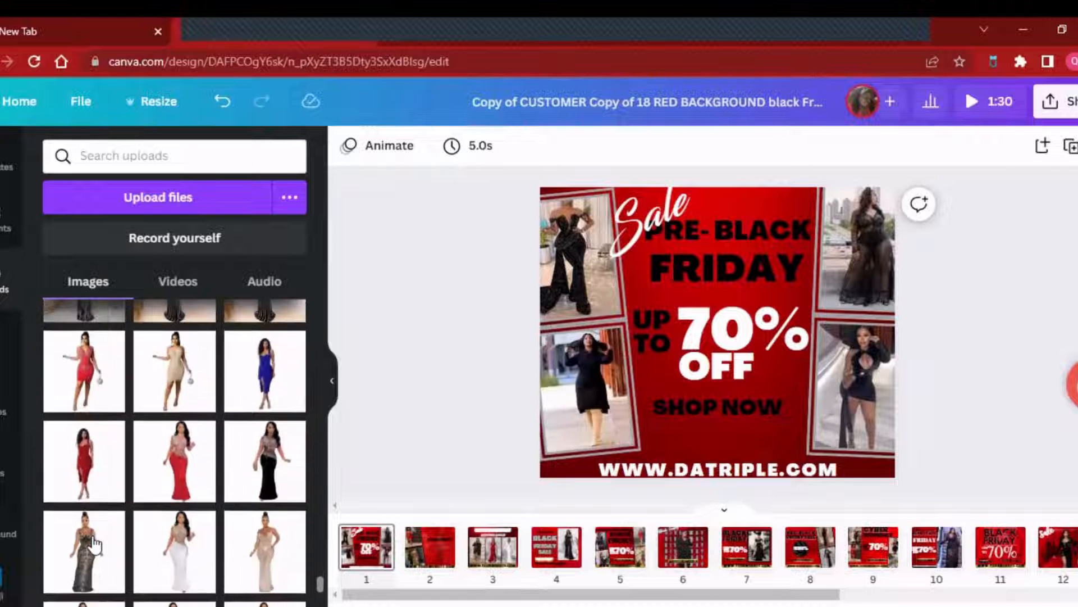
{"action": "scroll", "coordinate": [94, 542], "scroll_direction": "down", "scroll_amount": 10}
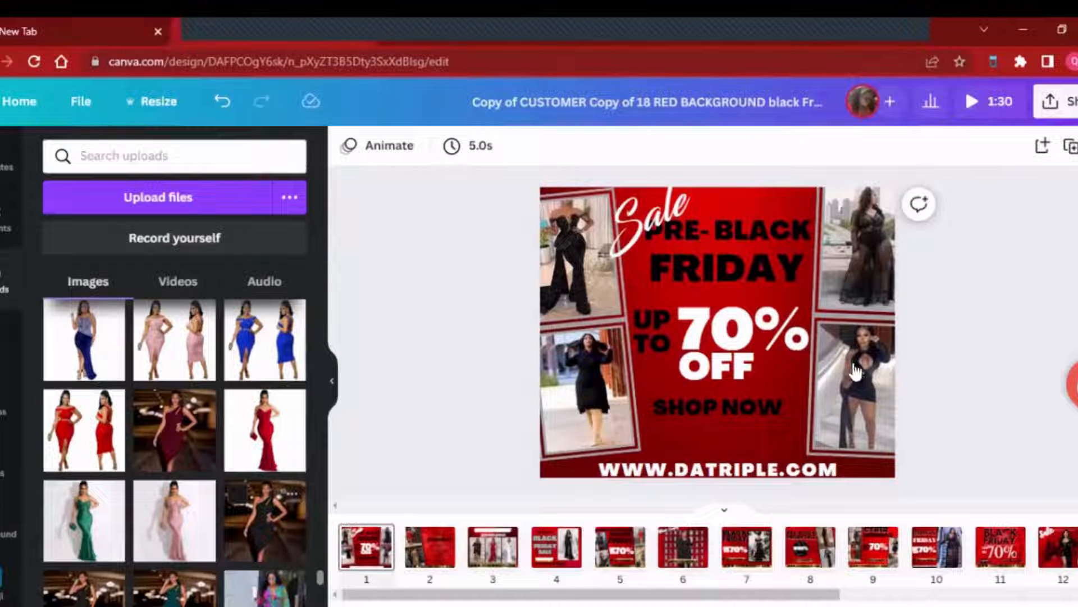
{"action": "left_click_drag", "start_coordinate": [855, 370], "coordinate": [855, 372]}
- Replace the flyer's upper-right model photo with the uploaded photo of the blue and white patterned outfit
{"action": "scroll", "coordinate": [145, 547], "scroll_direction": "down", "scroll_amount": 1}
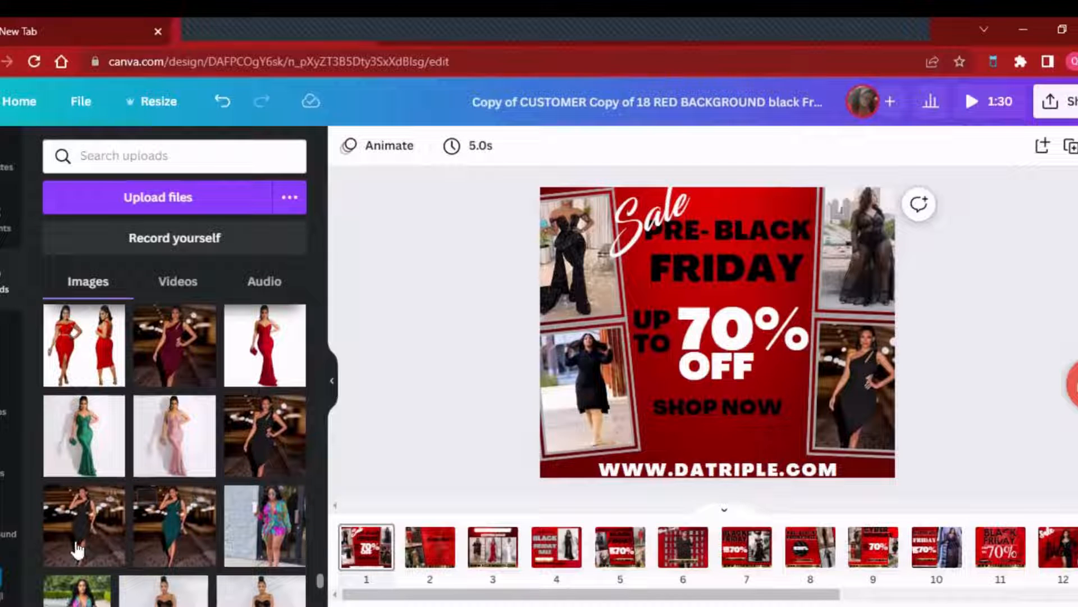
{"action": "scroll", "coordinate": [146, 556], "scroll_direction": "down", "scroll_amount": 5}
{"action": "scroll", "coordinate": [147, 553], "scroll_direction": "down", "scroll_amount": 10}
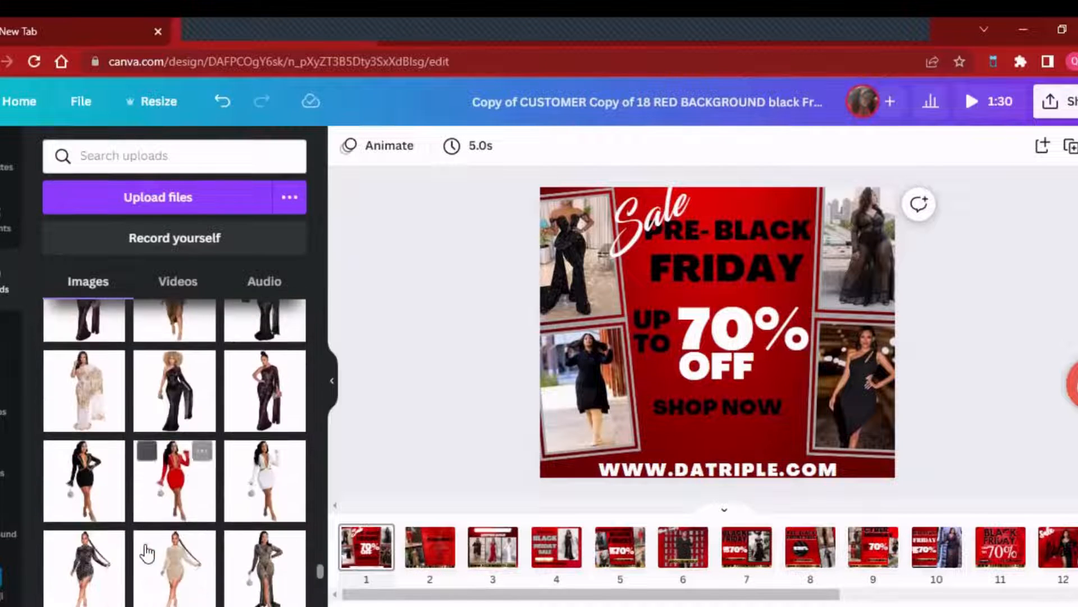
{"action": "scroll", "coordinate": [146, 550], "scroll_direction": "up", "scroll_amount": 2}
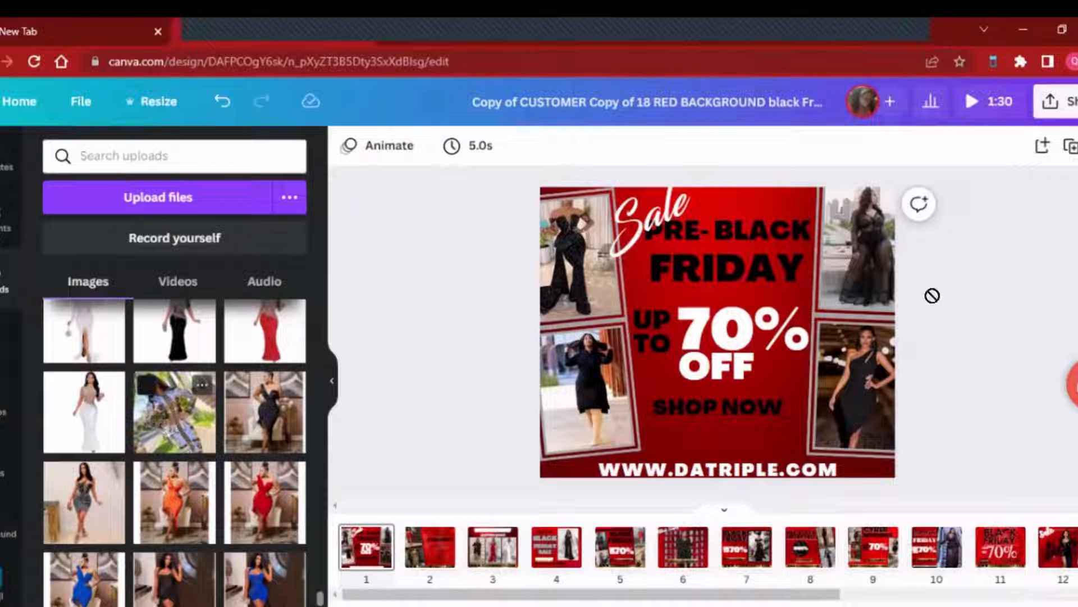
{"action": "left_click_drag", "start_coordinate": [913, 332], "coordinate": [857, 249]}
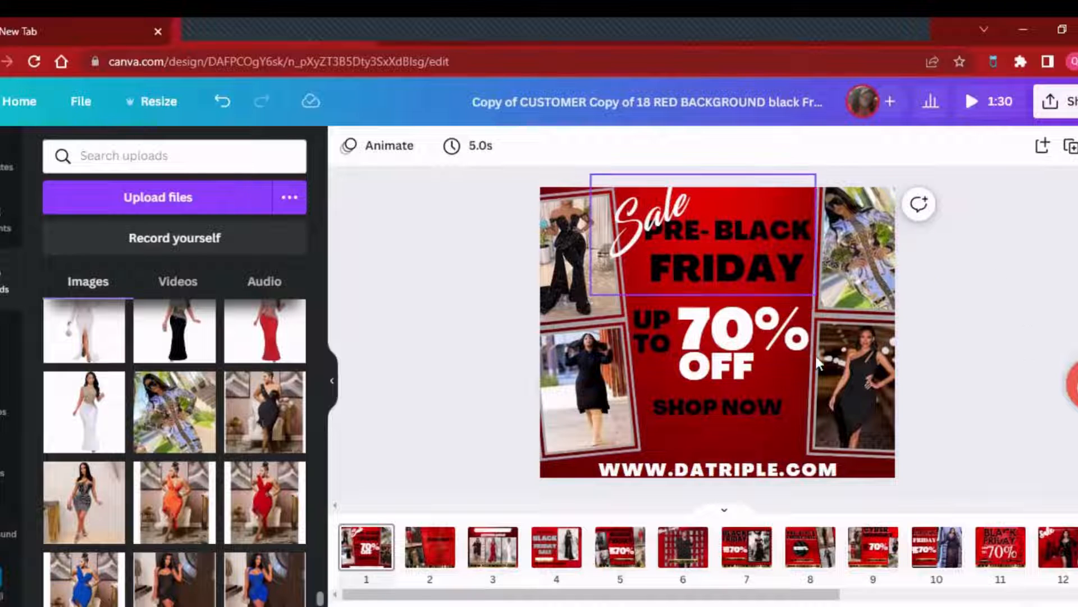
- Apply the Shadow effect to the PRE-BLACK text and set the shadow colour to white
{"action": "left_click", "coordinate": [768, 241]}
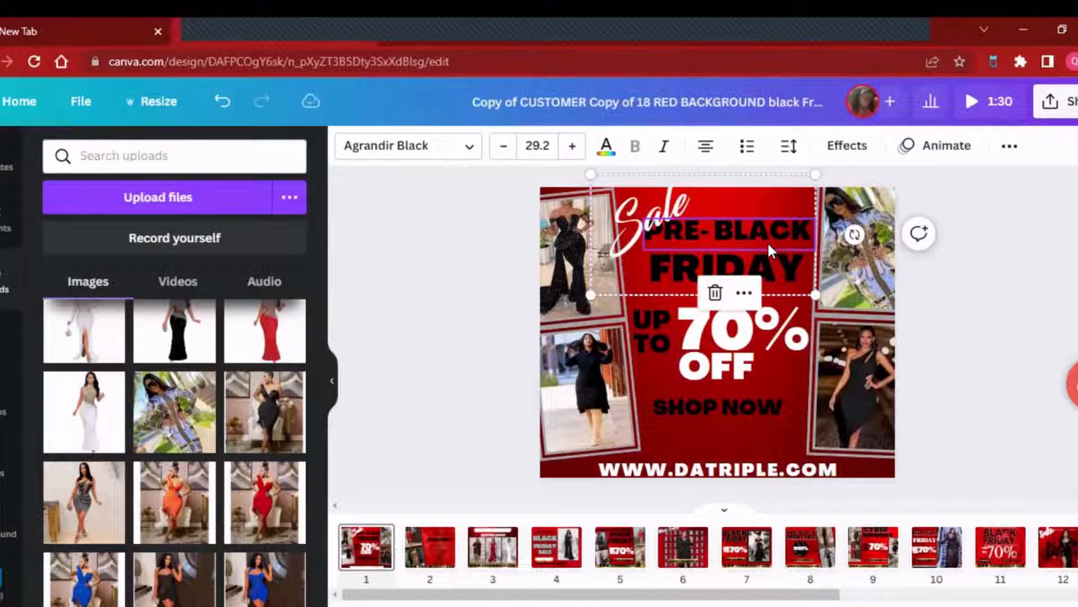
{"action": "left_click", "coordinate": [848, 147]}
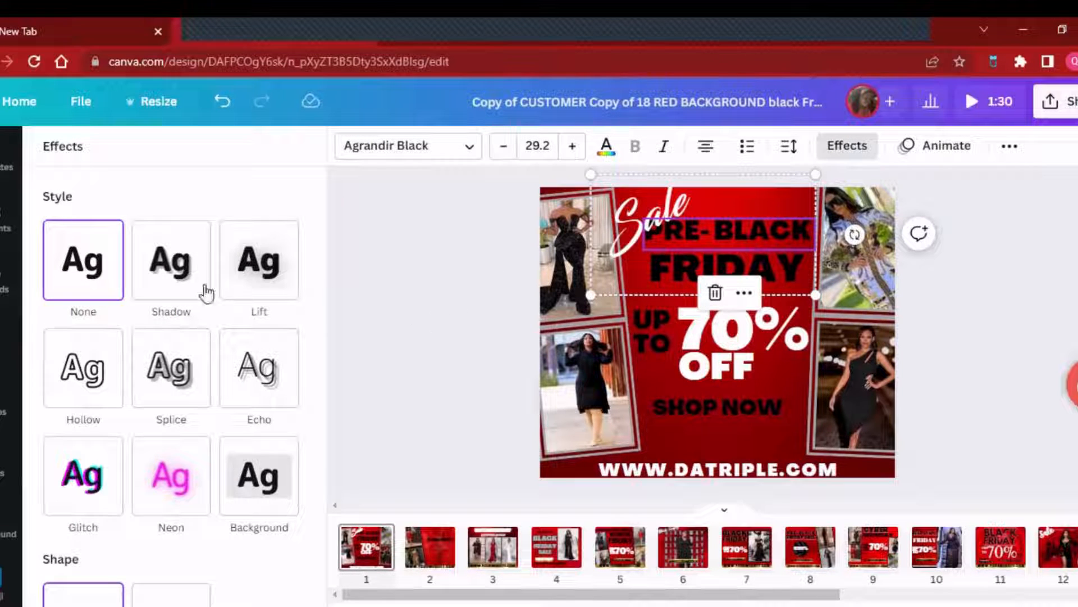
{"action": "left_click", "coordinate": [181, 275]}
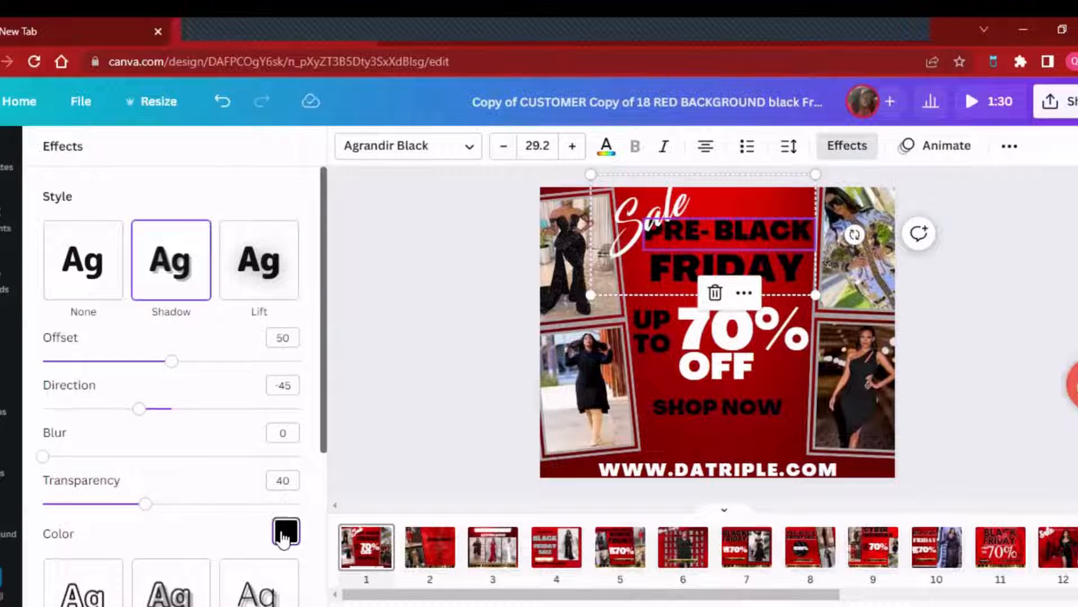
{"action": "left_click", "coordinate": [285, 532]}
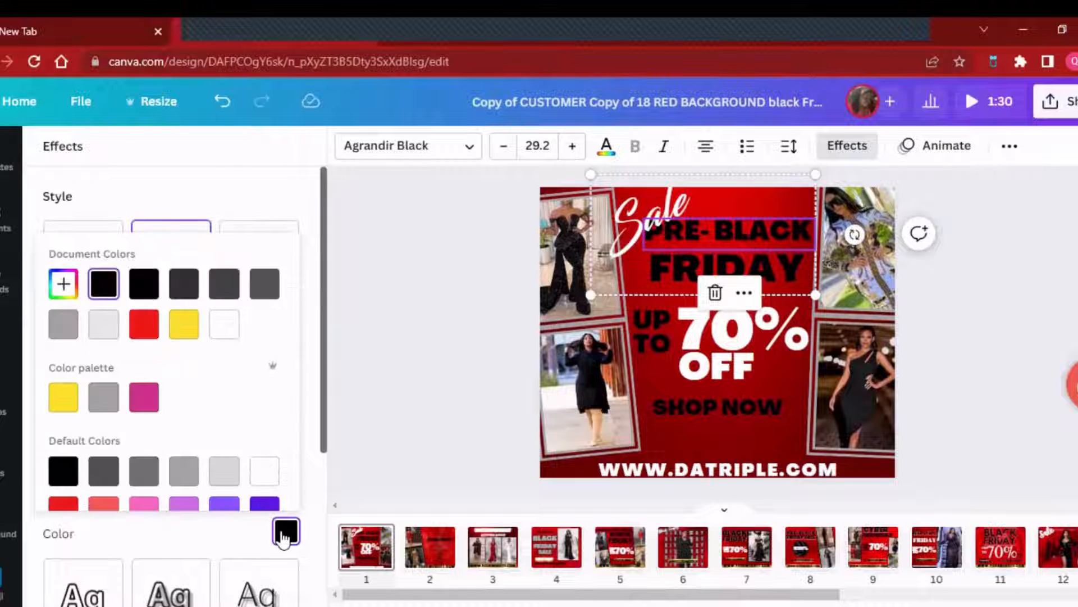
{"action": "left_click", "coordinate": [233, 333]}
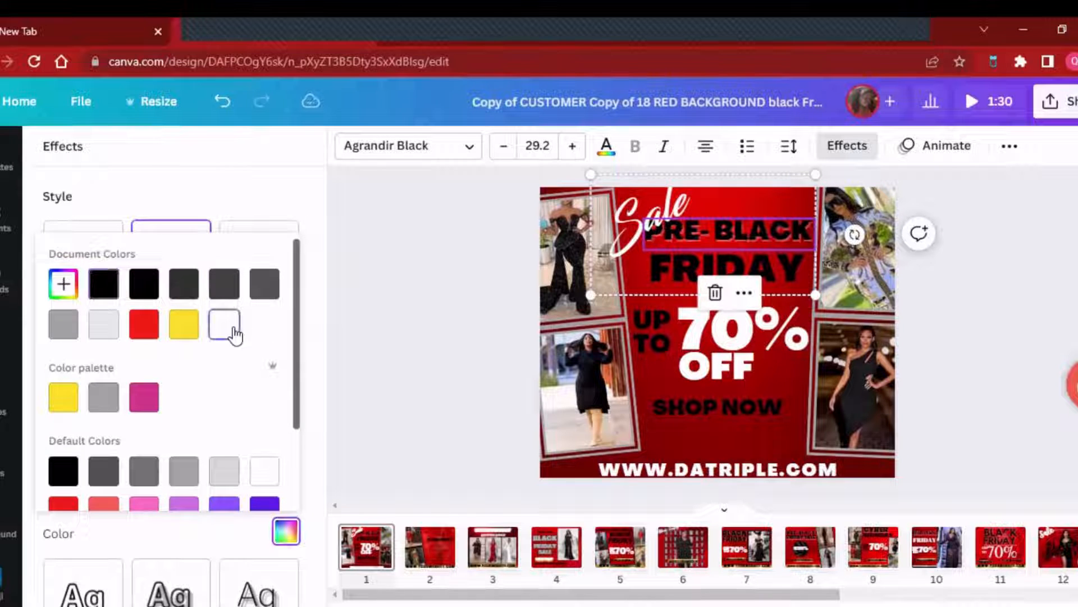
{"action": "left_click", "coordinate": [191, 184]}
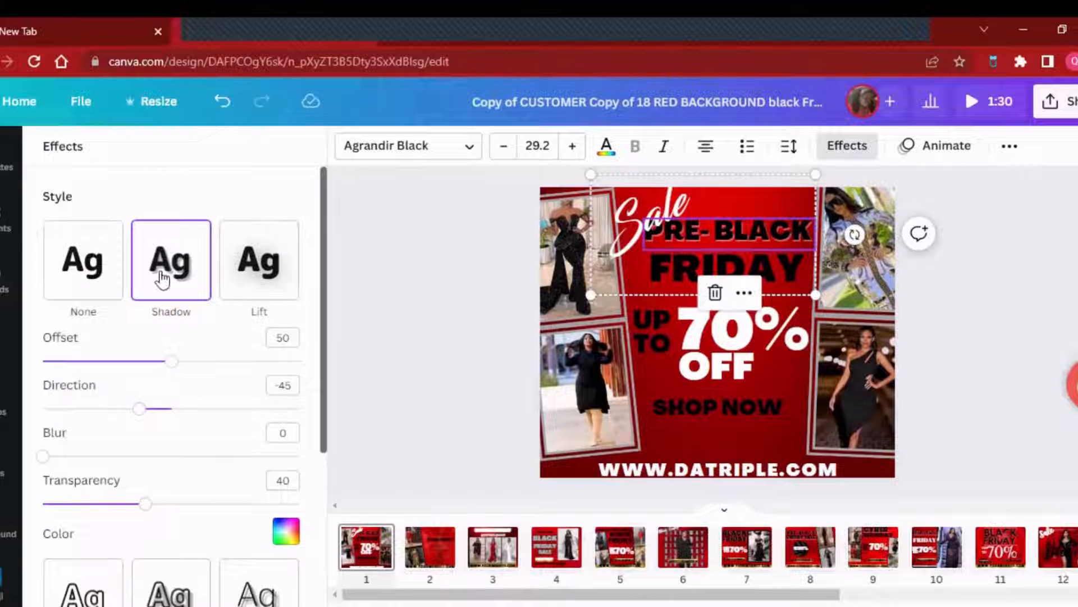
{"action": "left_click", "coordinate": [285, 532]}
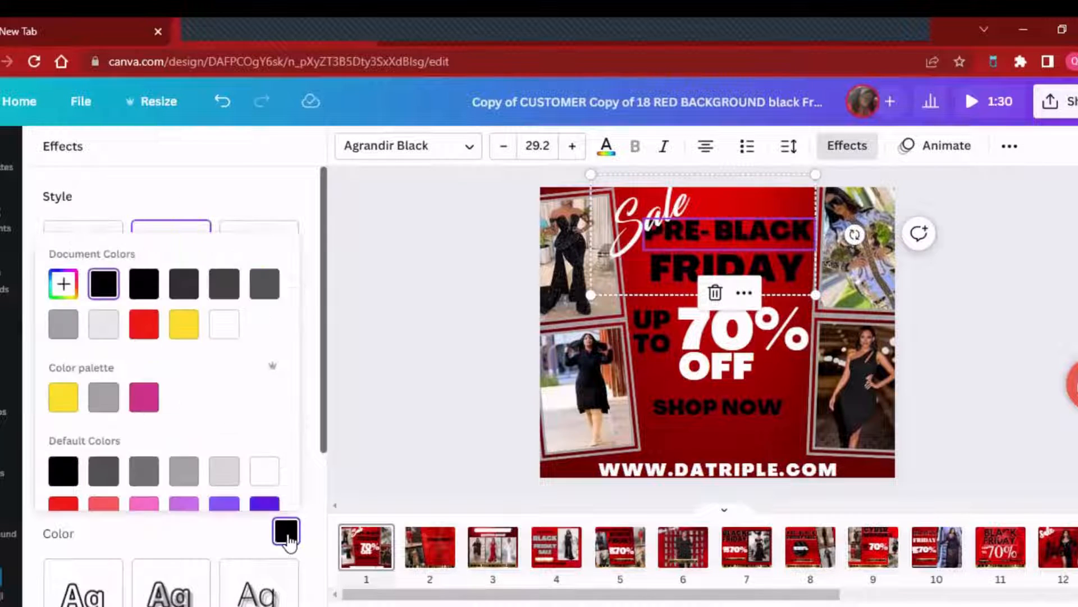
{"action": "left_click", "coordinate": [230, 335]}
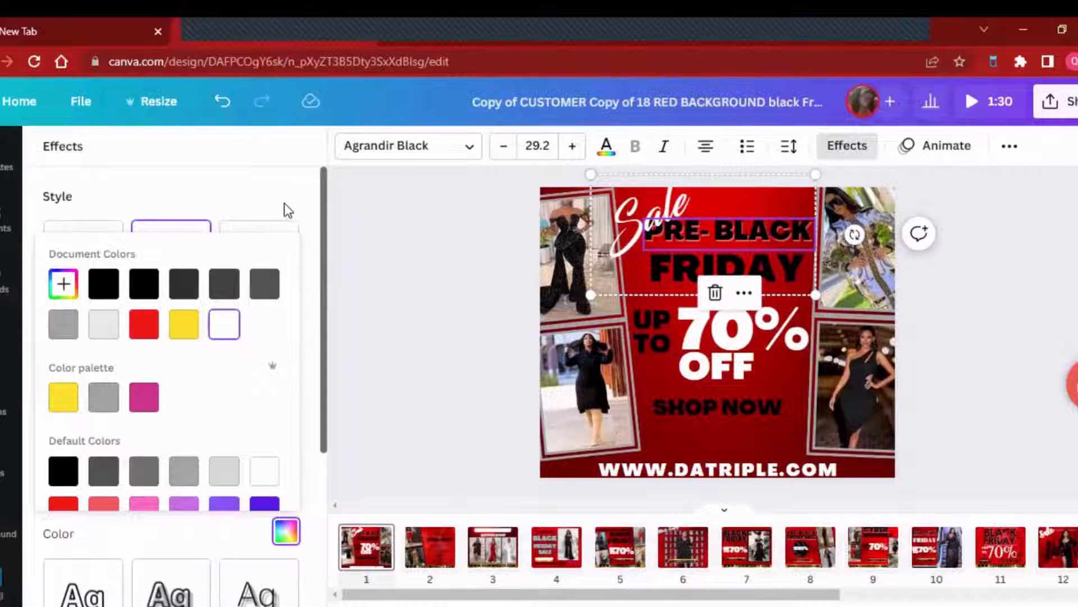
{"action": "left_click", "coordinate": [312, 206]}
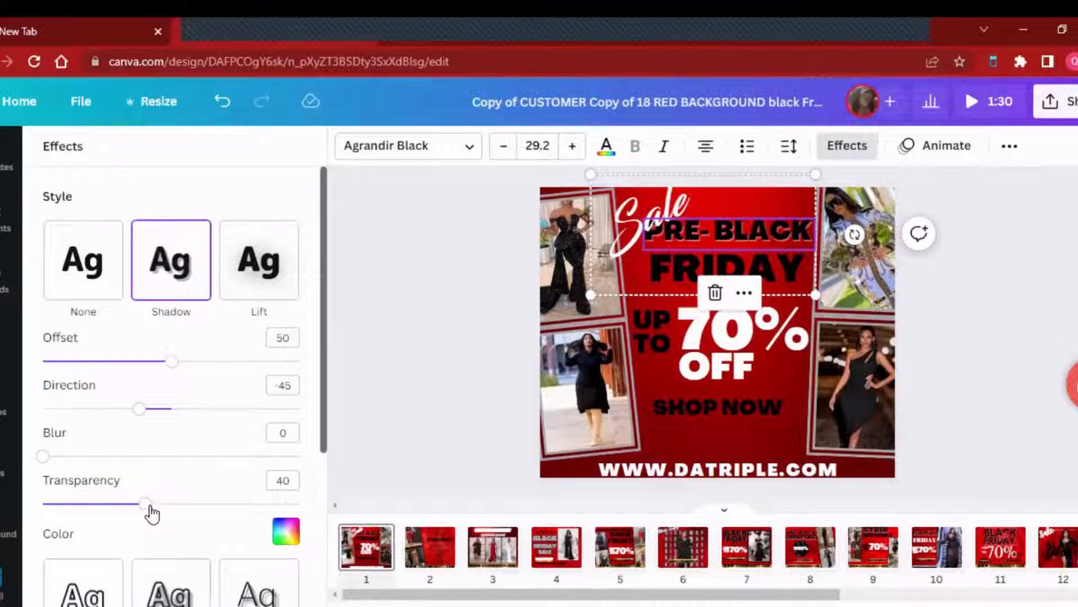
- Set the transparency of the PRE-BLACK text's shadow to 100
{"action": "left_click_drag", "start_coordinate": [146, 504], "coordinate": [196, 505]}
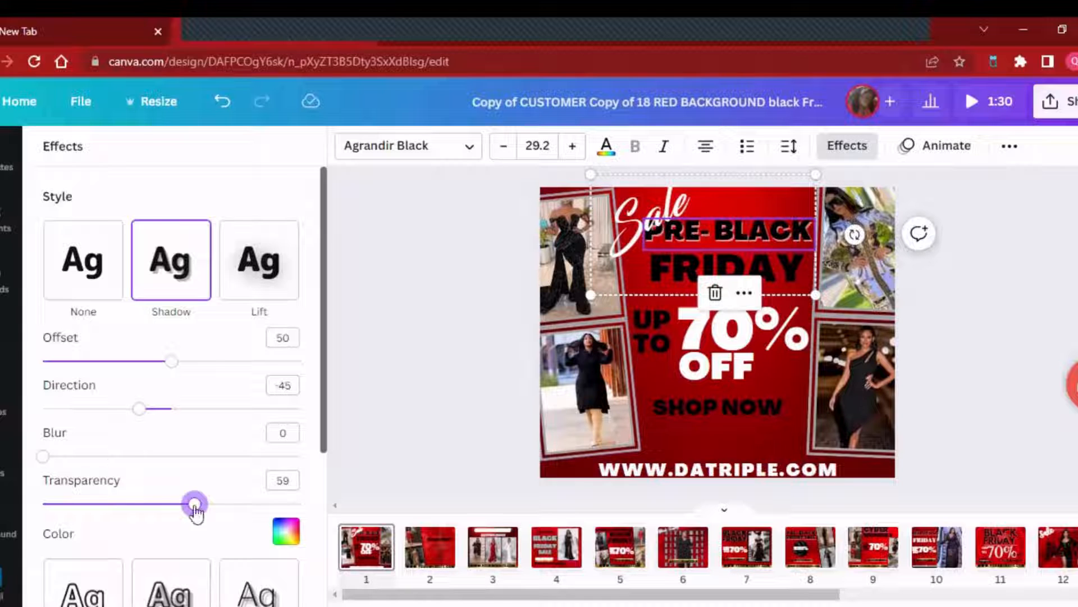
{"action": "left_click_drag", "start_coordinate": [194, 504], "coordinate": [300, 504]}
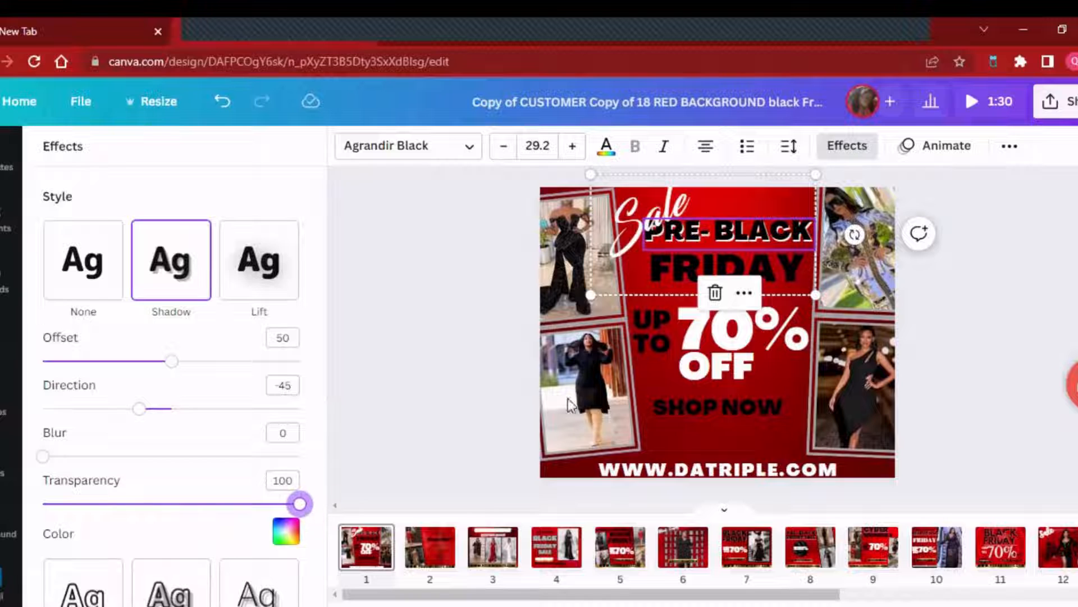
{"action": "left_click", "coordinate": [1035, 289]}
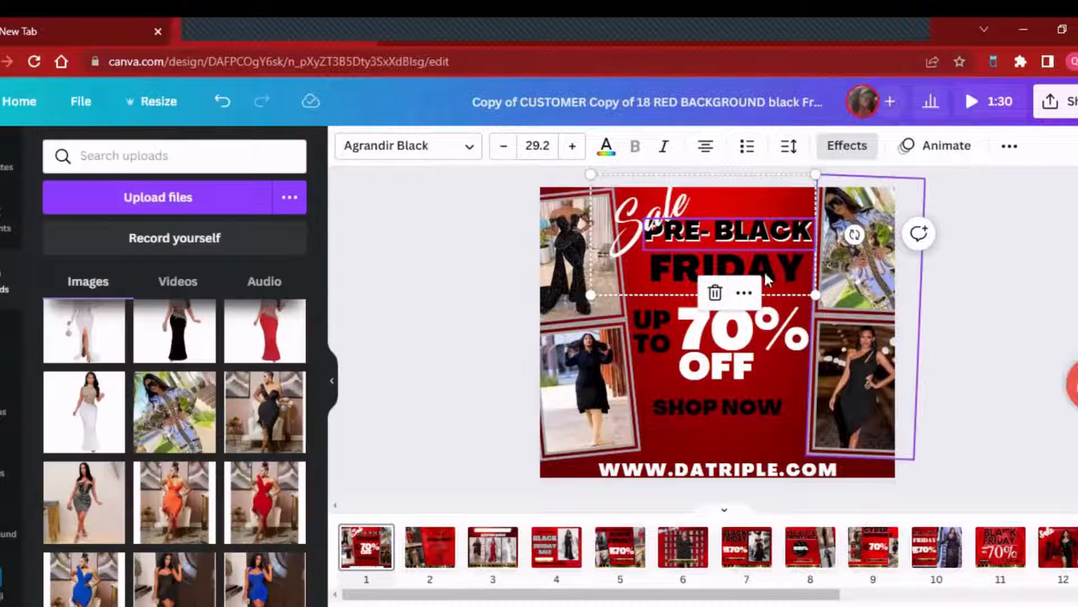
- Move the grouped headline with Sale, PRE-BLACK and FRIDAY slightly down on the flyer
{"action": "left_click", "coordinate": [791, 280]}
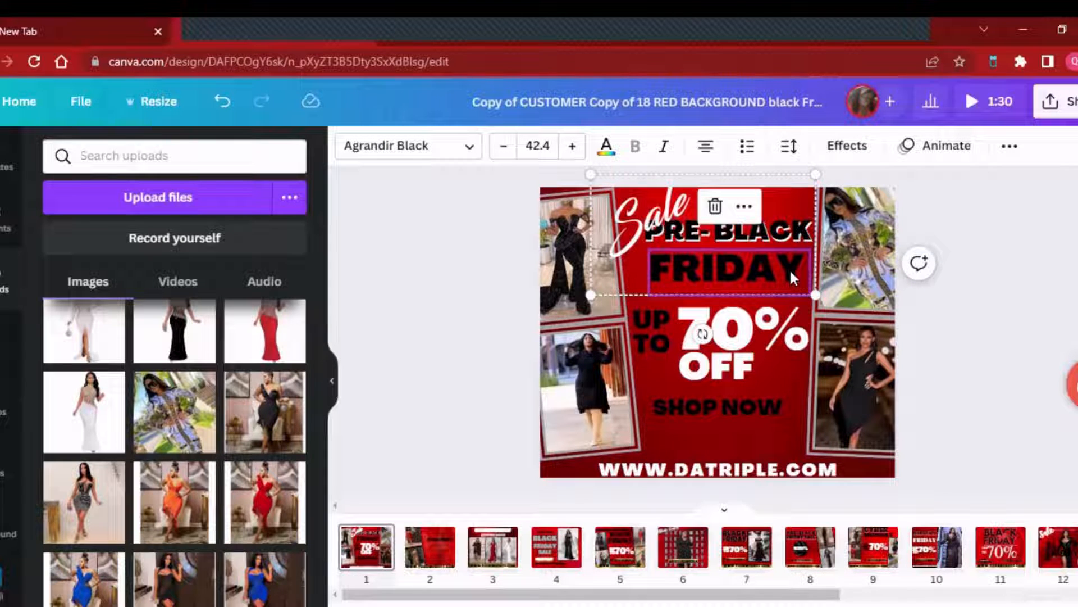
{"action": "left_click", "coordinate": [658, 227]}
{"action": "left_click", "coordinate": [659, 226]}
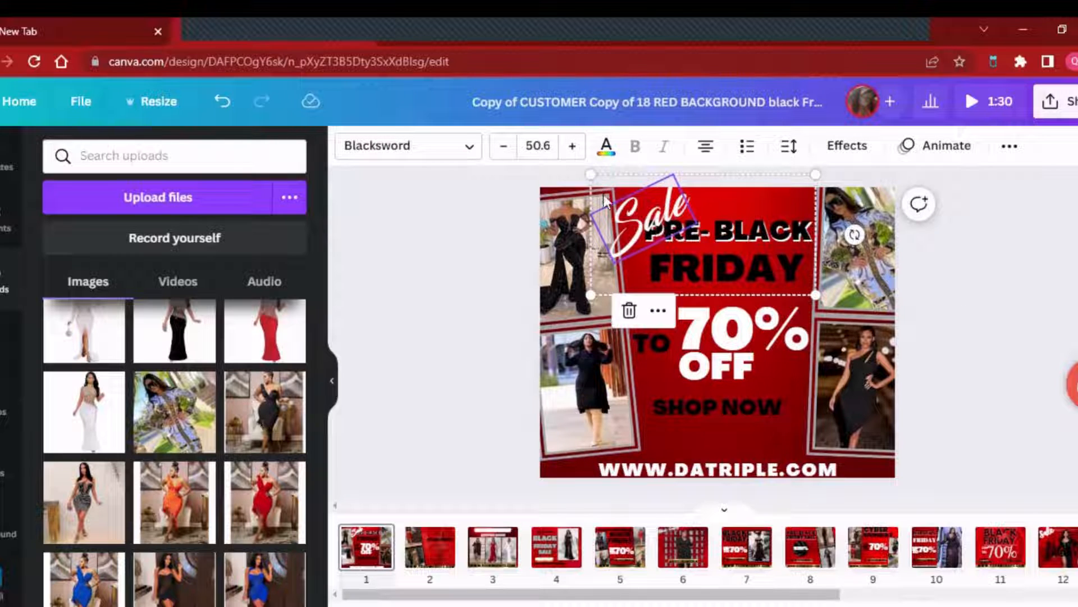
{"action": "left_click", "coordinate": [590, 174]}
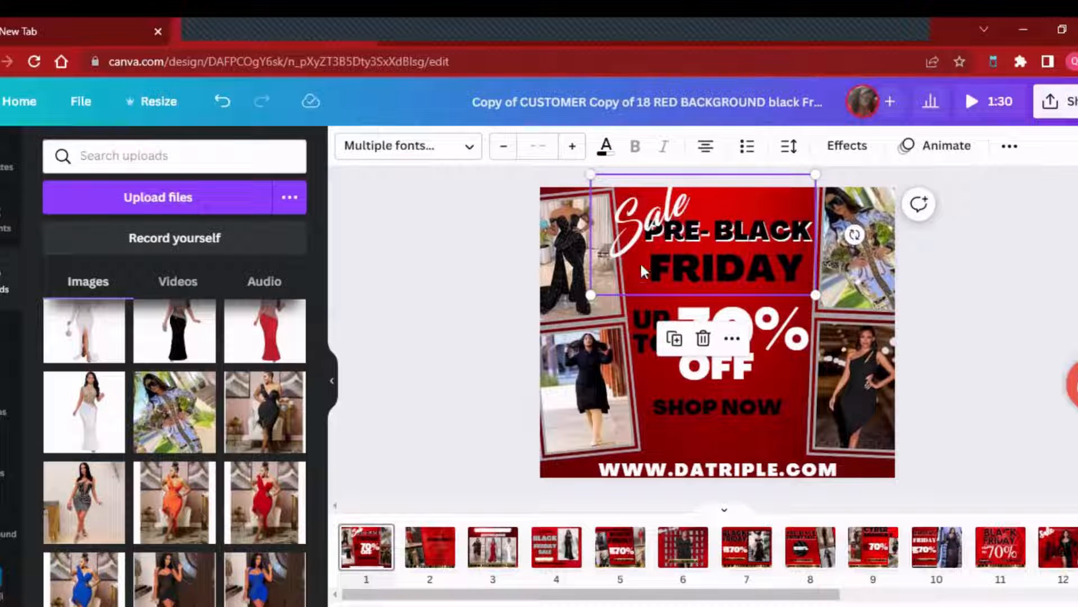
{"action": "left_click", "coordinate": [680, 259]}
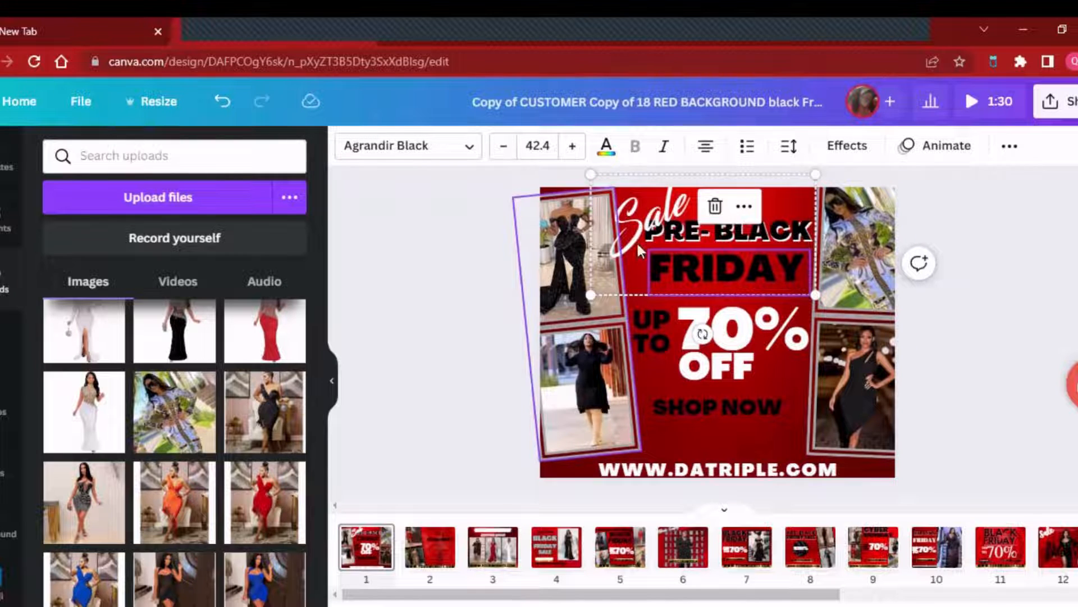
{"action": "mouse_move", "coordinate": [737, 236]}
{"action": "left_mouse_down"}
{"action": "mouse_move", "coordinate": [699, 237]}
{"action": "mouse_move", "coordinate": [758, 243]}
{"action": "mouse_move", "coordinate": [742, 243]}
{"action": "left_mouse_up"}
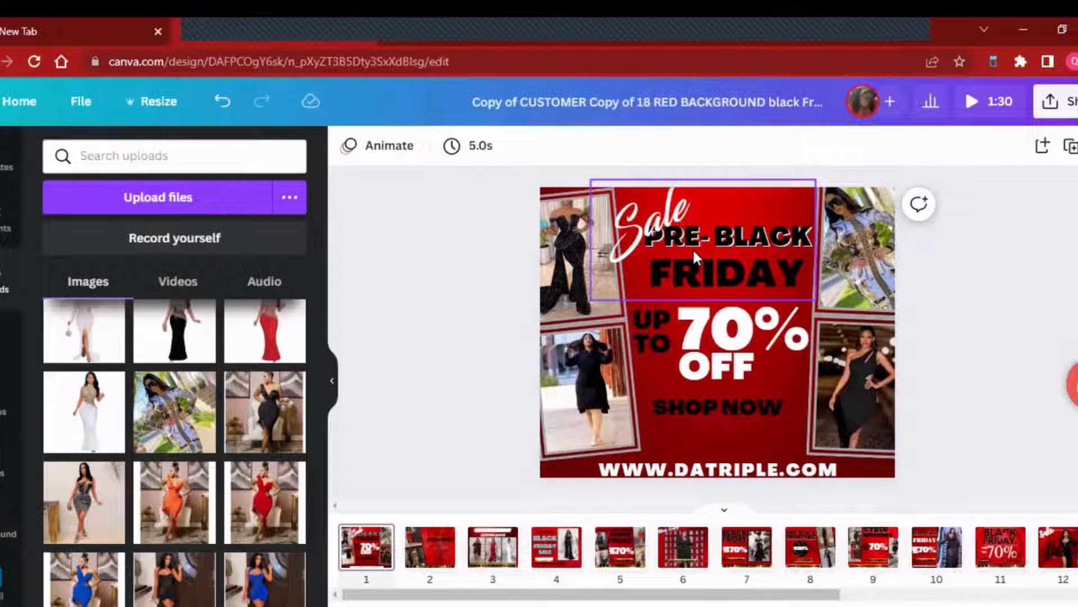
- Apply the Shadow effect to the FRIDAY text and set its shadow colour to white
{"action": "left_click", "coordinate": [719, 270]}
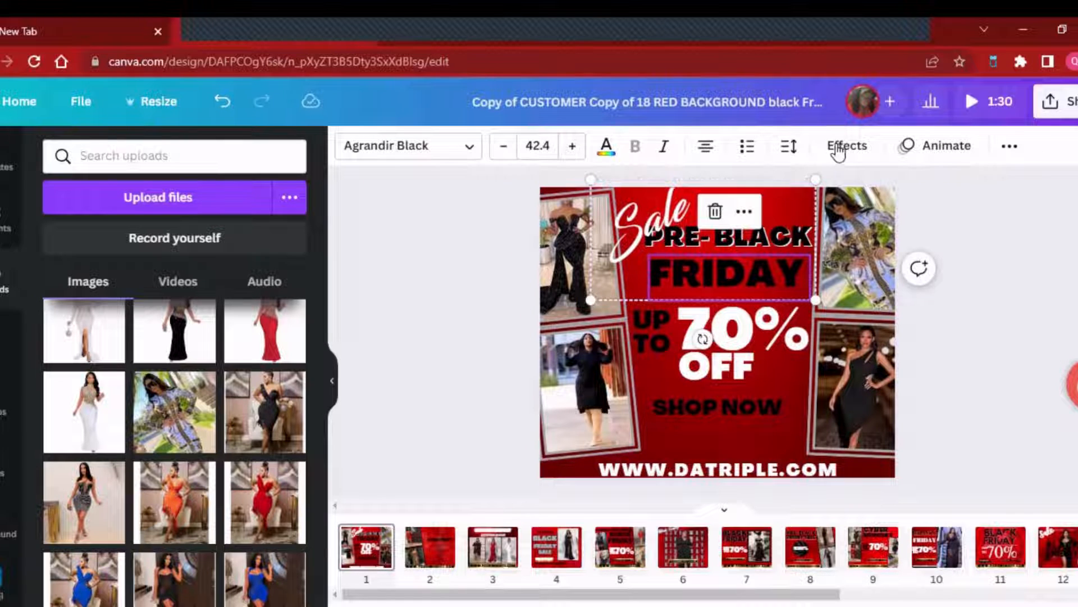
{"action": "left_click", "coordinate": [838, 150]}
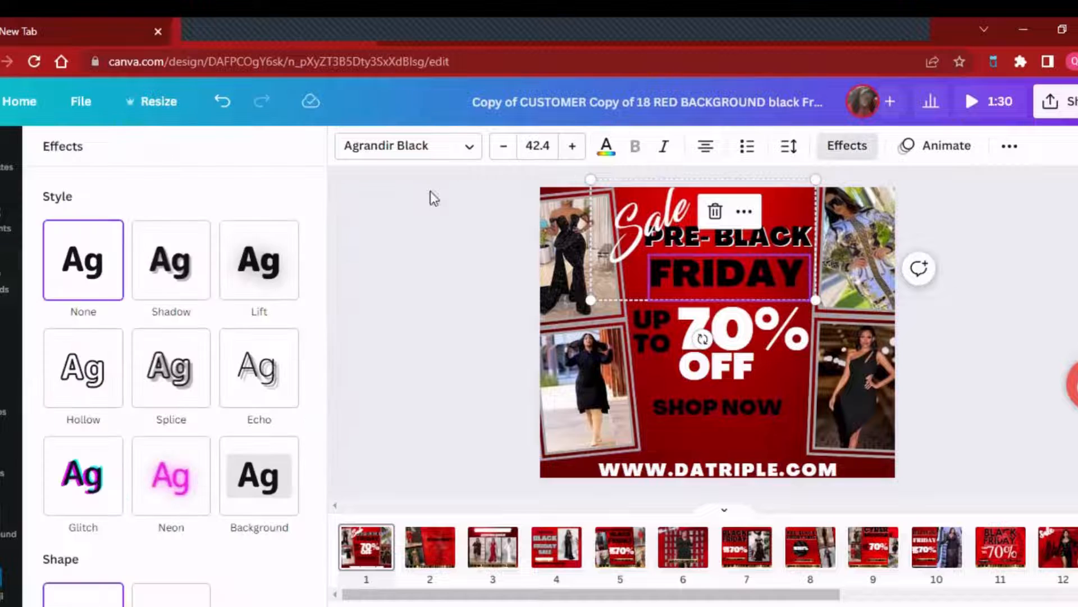
{"action": "left_click", "coordinate": [187, 266]}
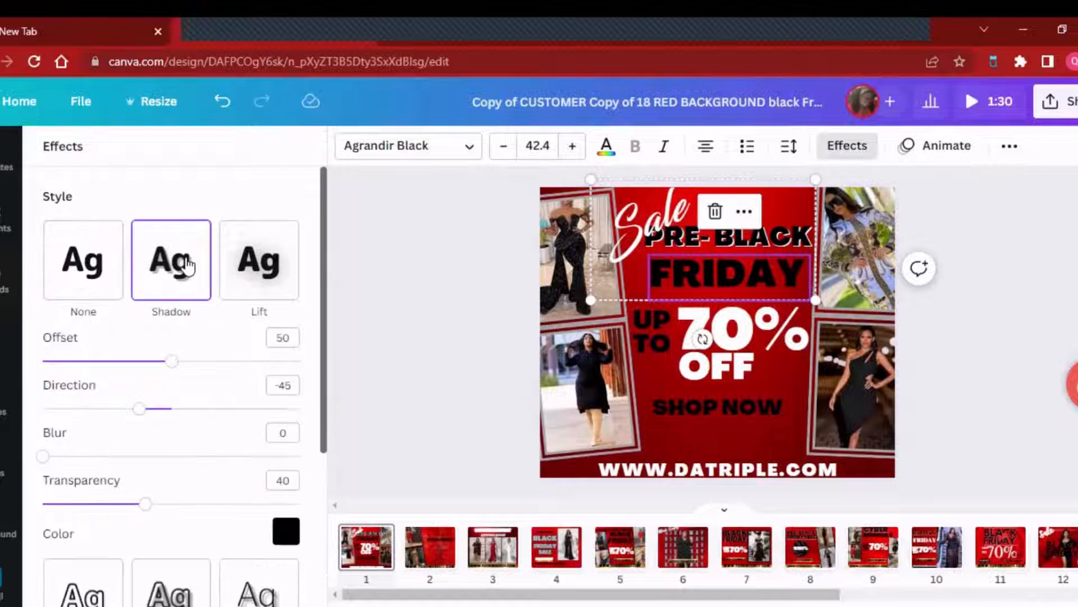
{"action": "left_click", "coordinate": [286, 530]}
{"action": "left_click", "coordinate": [231, 327]}
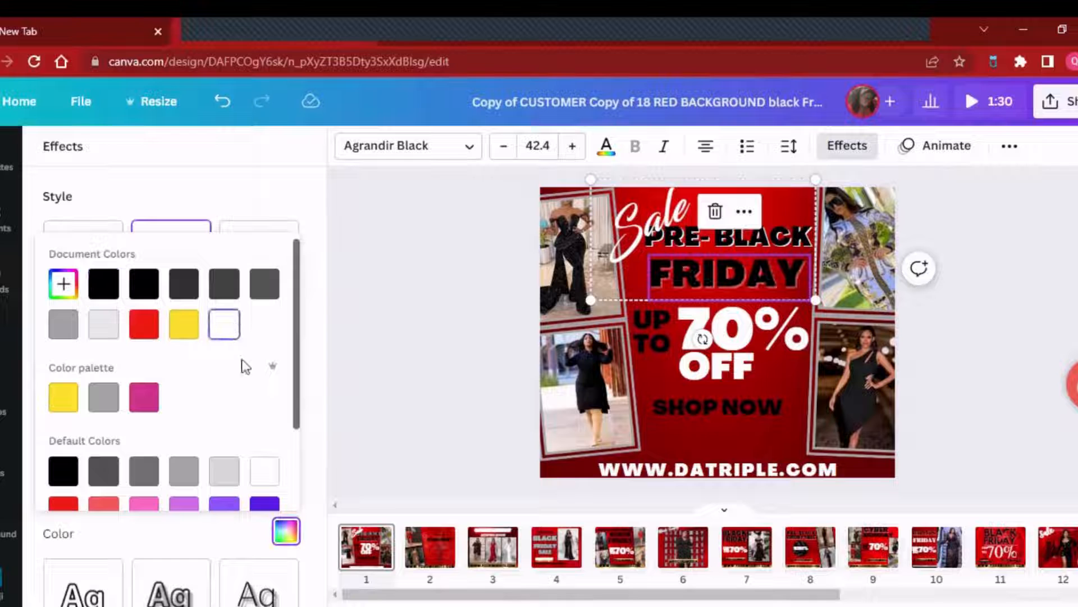
- Set the transparency of the FRIDAY text's shadow to 100 and deselect the text
{"action": "left_click", "coordinate": [216, 209]}
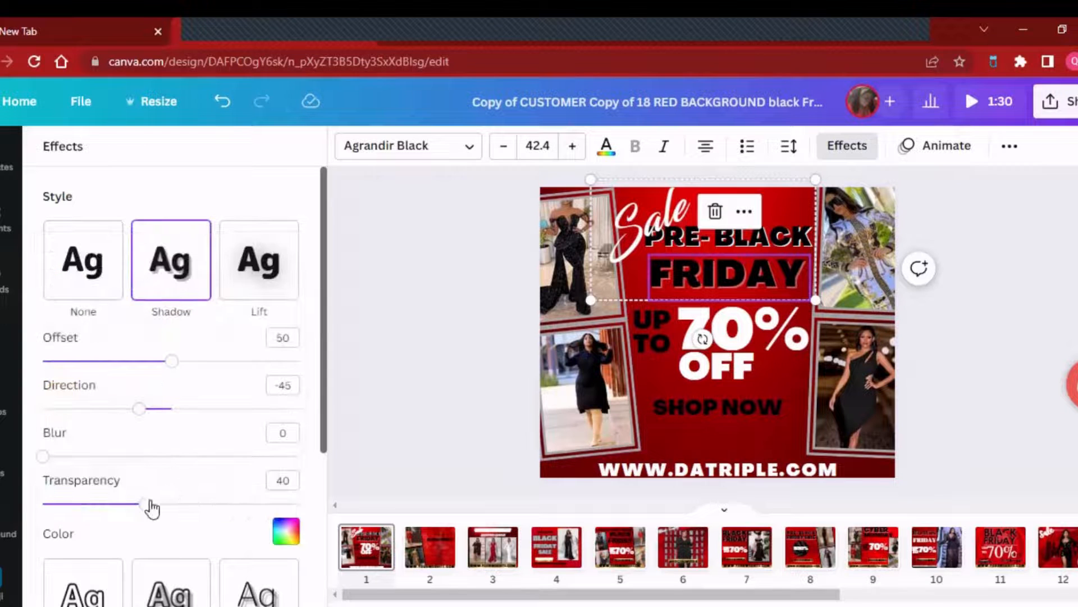
{"action": "left_click_drag", "start_coordinate": [149, 506], "coordinate": [306, 511]}
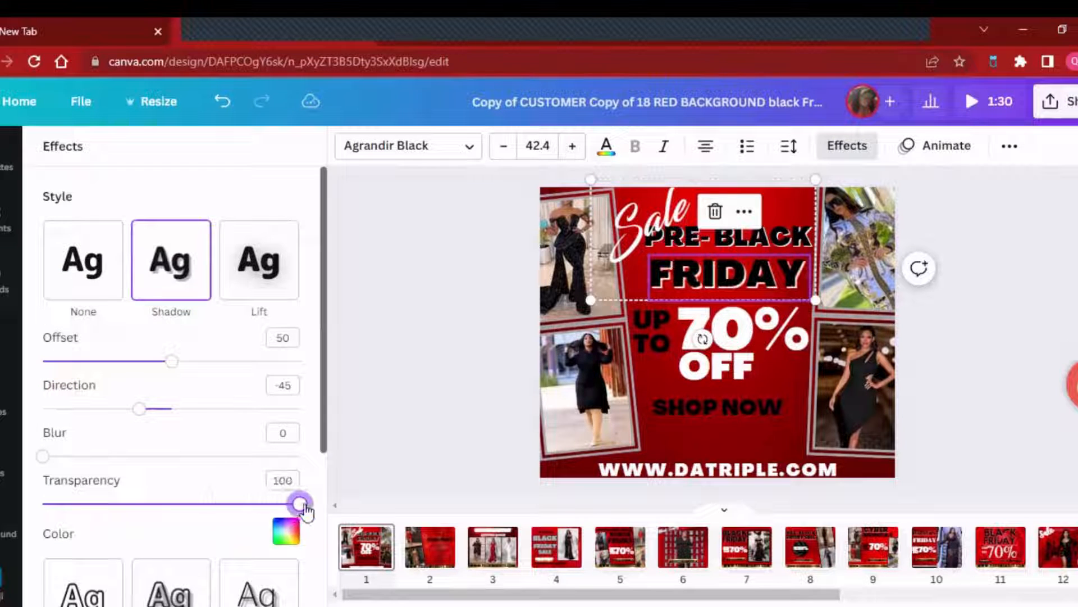
{"action": "left_click", "coordinate": [376, 372]}
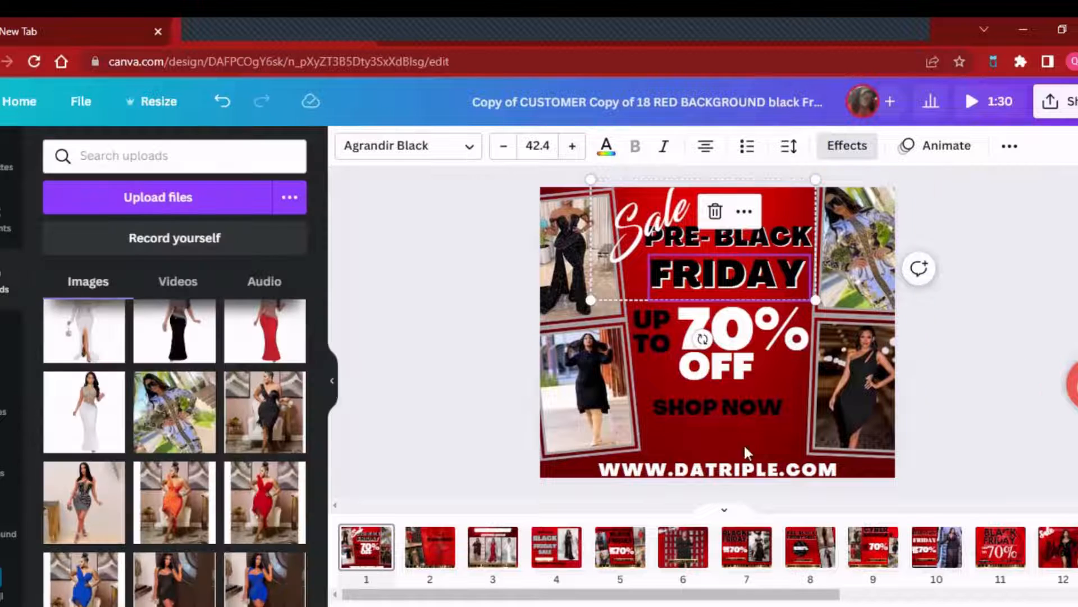
{"action": "left_click", "coordinate": [1042, 364]}
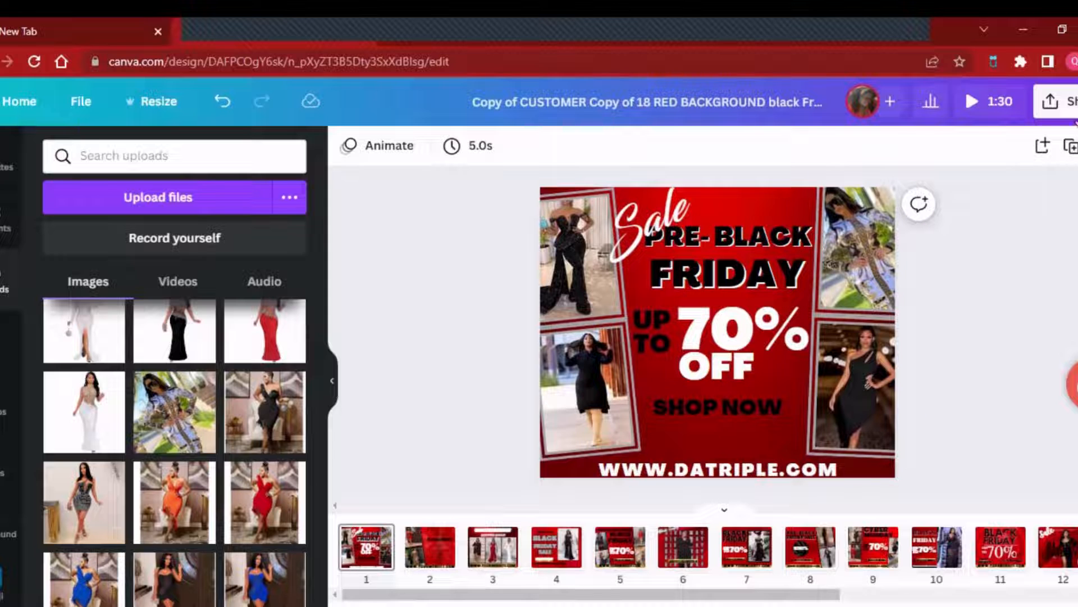
{"action": "left_click", "coordinate": [1054, 101]}
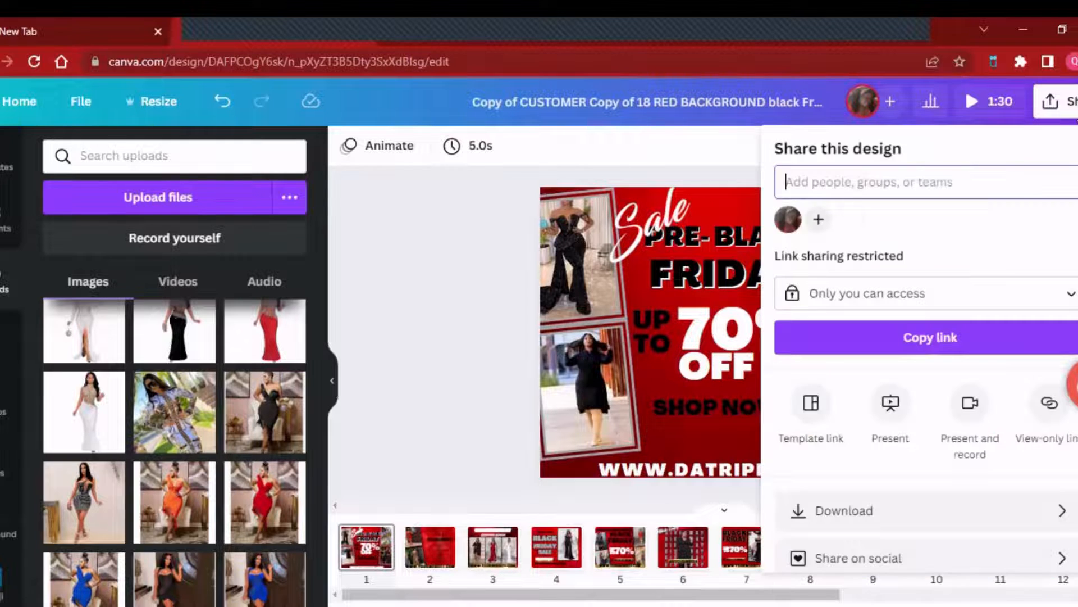
{"action": "left_click", "coordinate": [862, 508]}
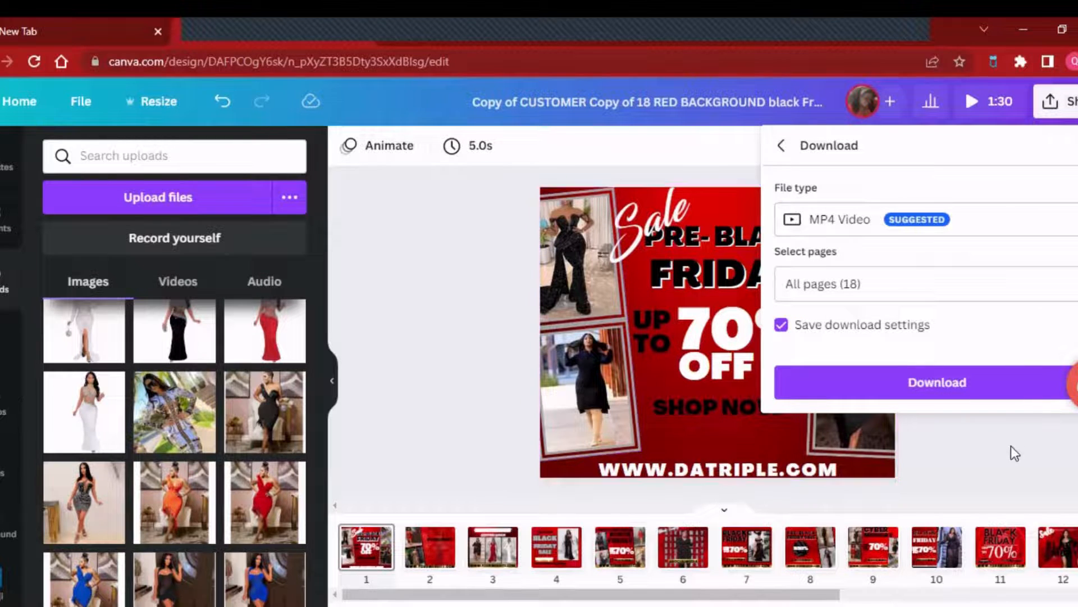
{"action": "left_click_drag", "start_coordinate": [495, 593], "coordinate": [761, 594]}
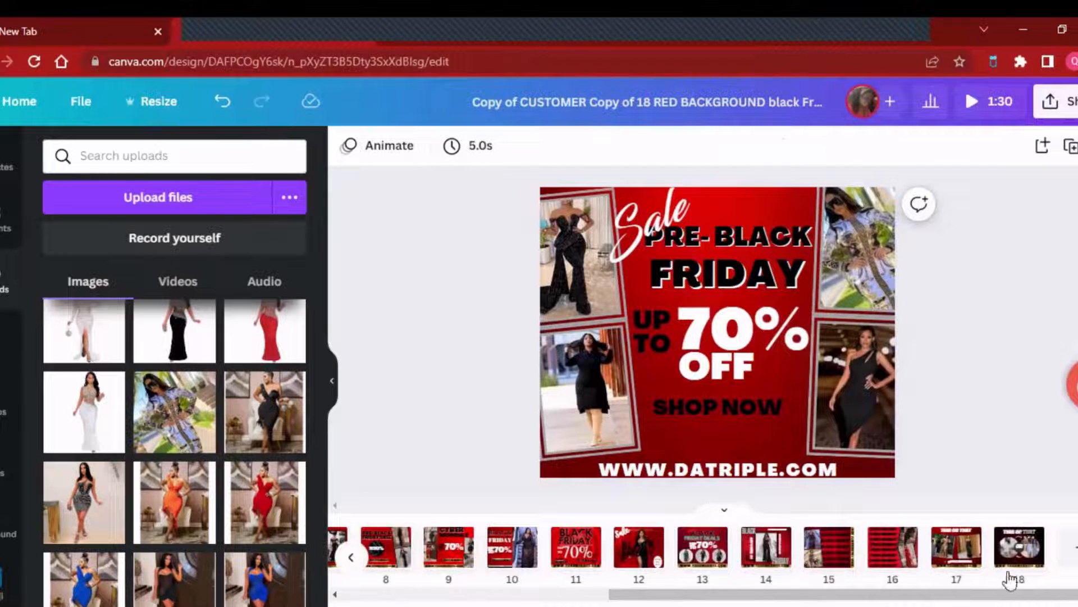
{"action": "left_click_drag", "start_coordinate": [867, 594], "coordinate": [600, 600]}
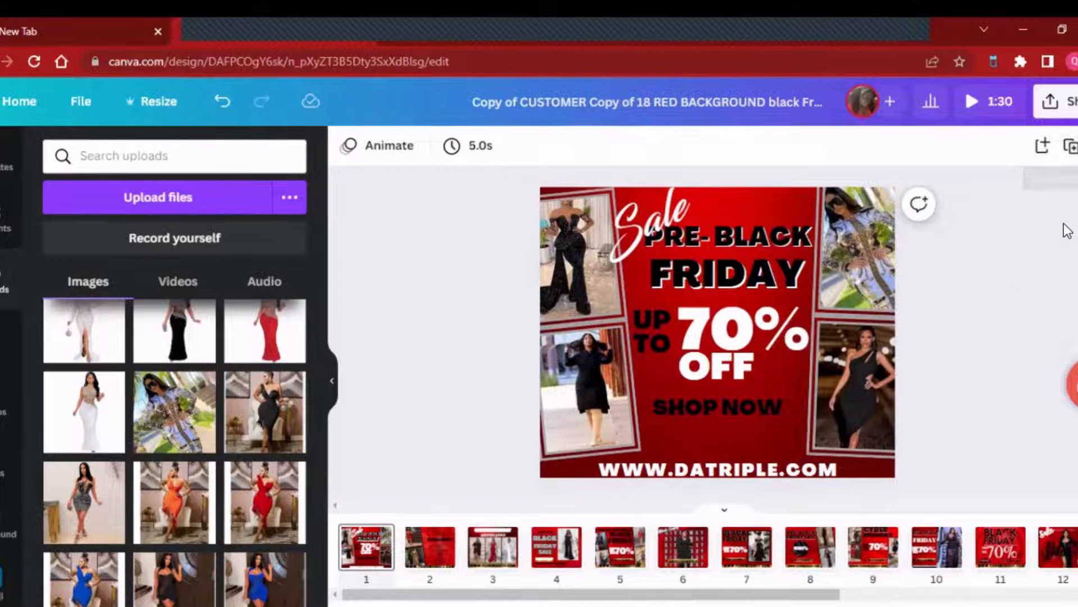
- Set the design's download file type to PNG
{"action": "left_click", "coordinate": [1072, 107]}
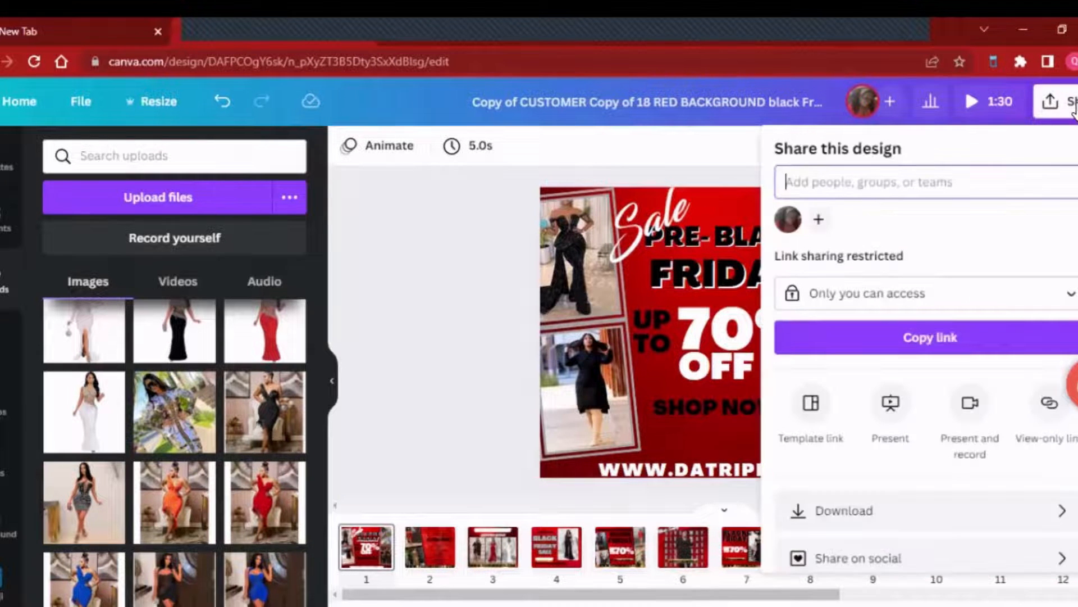
{"action": "left_click", "coordinate": [973, 508]}
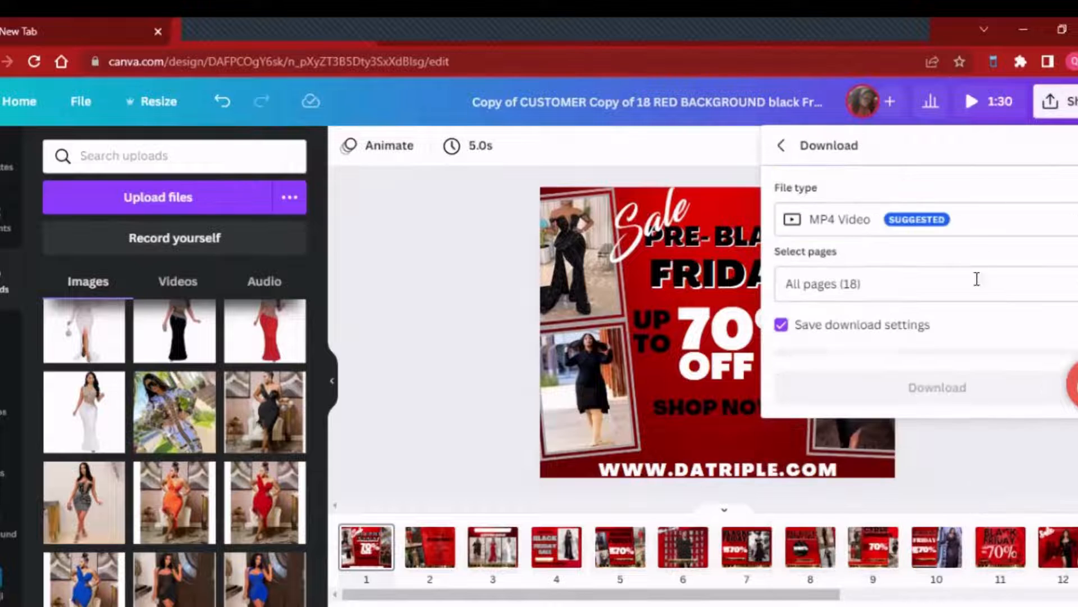
{"action": "left_click", "coordinate": [988, 226]}
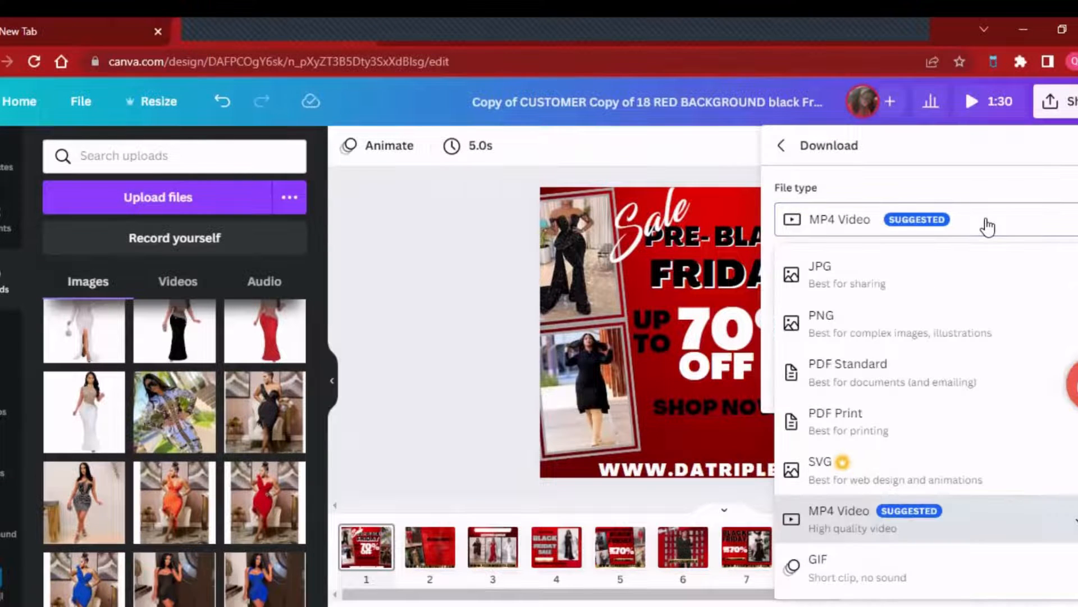
{"action": "left_click", "coordinate": [906, 340]}
{"action": "left_click", "coordinate": [935, 230]}
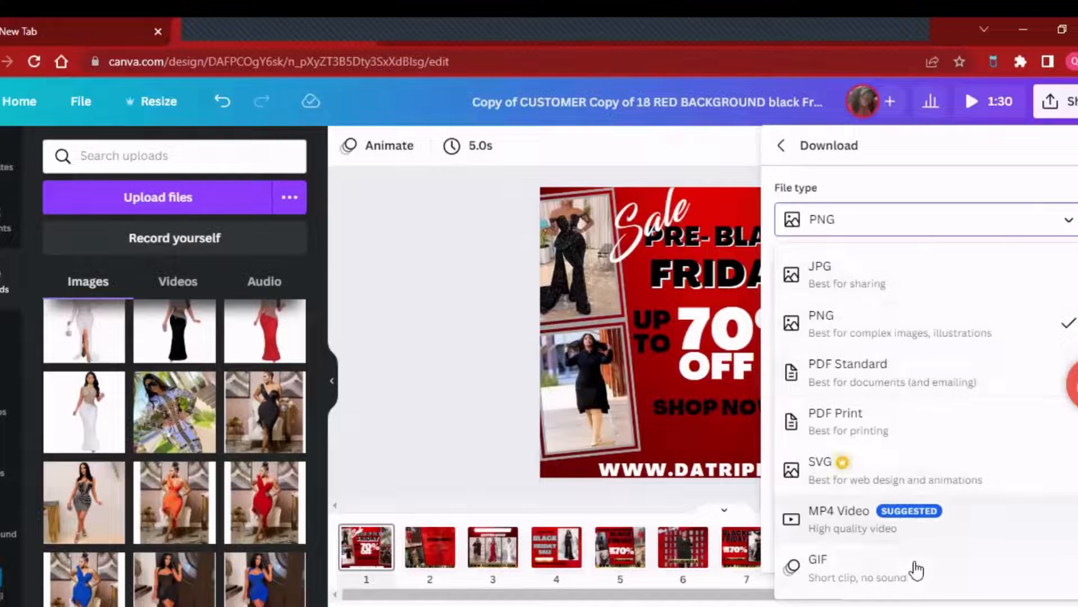
{"action": "left_click", "coordinate": [497, 319]}
- Limit the download to Page 1 instead of all pages and download the flyer as a PNG
{"action": "left_click", "coordinate": [1054, 101]}
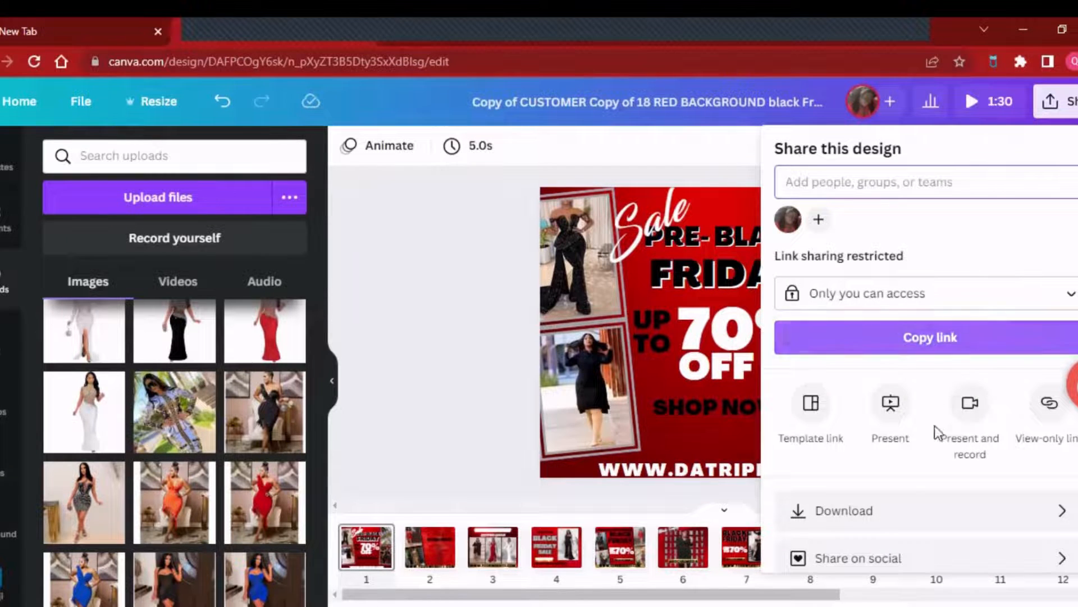
{"action": "left_click", "coordinate": [906, 513]}
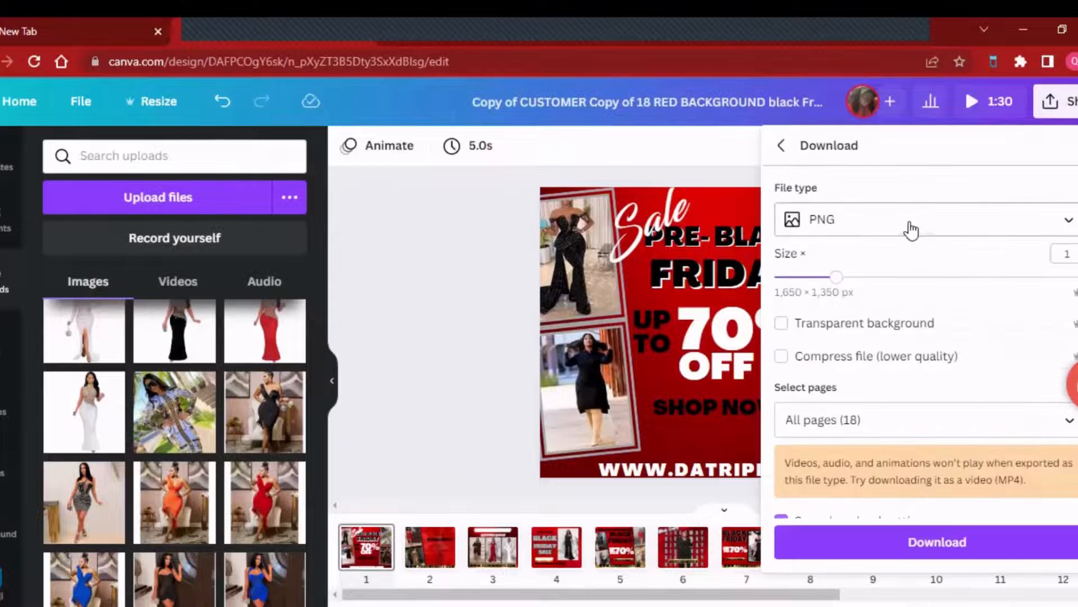
{"action": "left_click", "coordinate": [958, 420]}
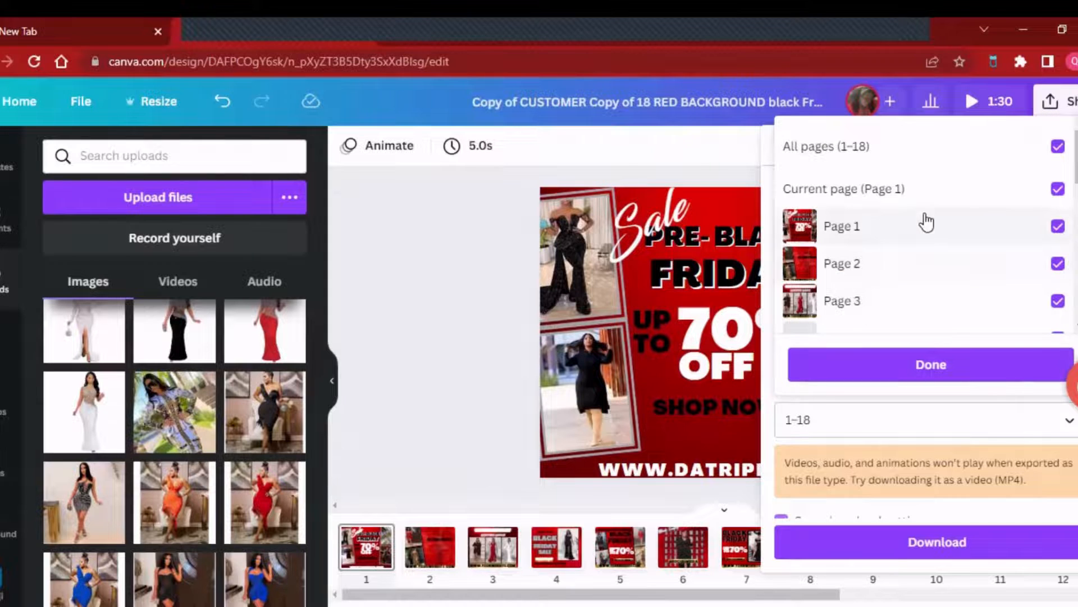
{"action": "scroll", "coordinate": [930, 220], "scroll_direction": "down", "scroll_amount": 10}
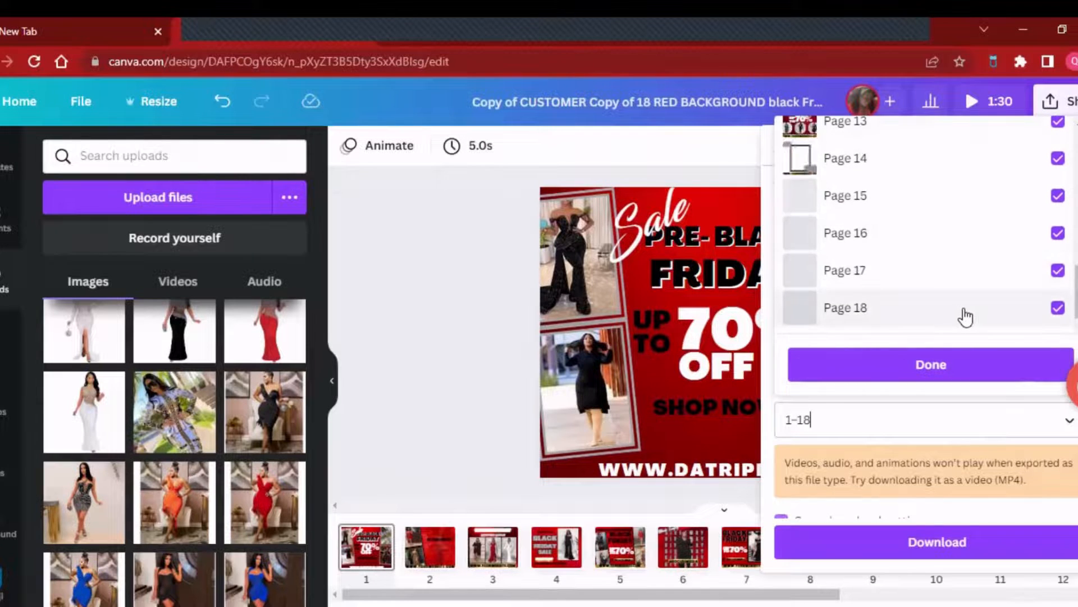
{"action": "scroll", "coordinate": [965, 316], "scroll_direction": "up", "scroll_amount": 10}
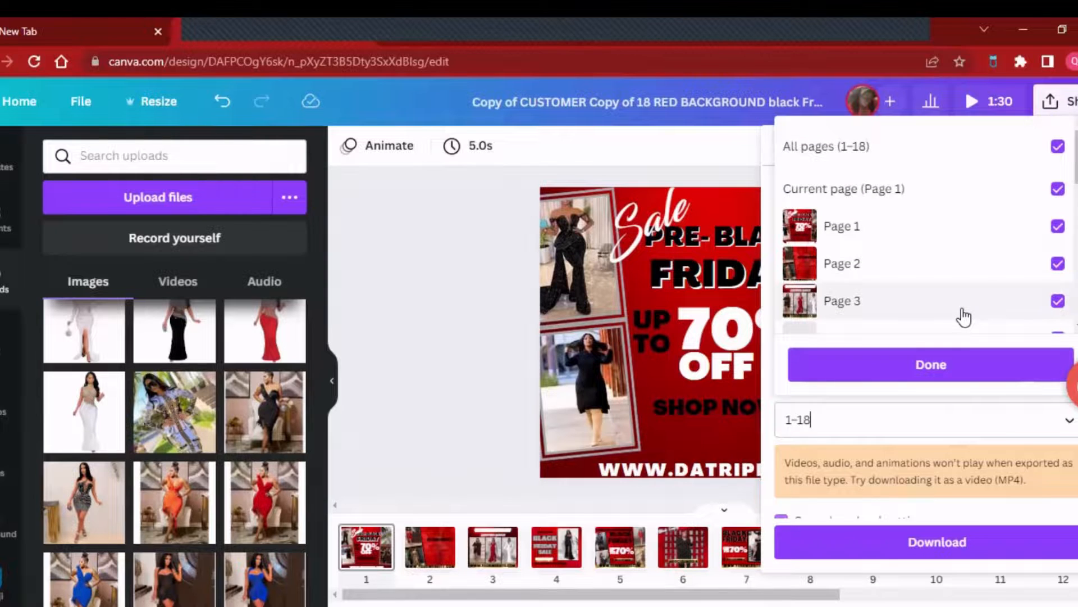
{"action": "left_click", "coordinate": [1058, 147]}
{"action": "left_click", "coordinate": [1058, 147]}
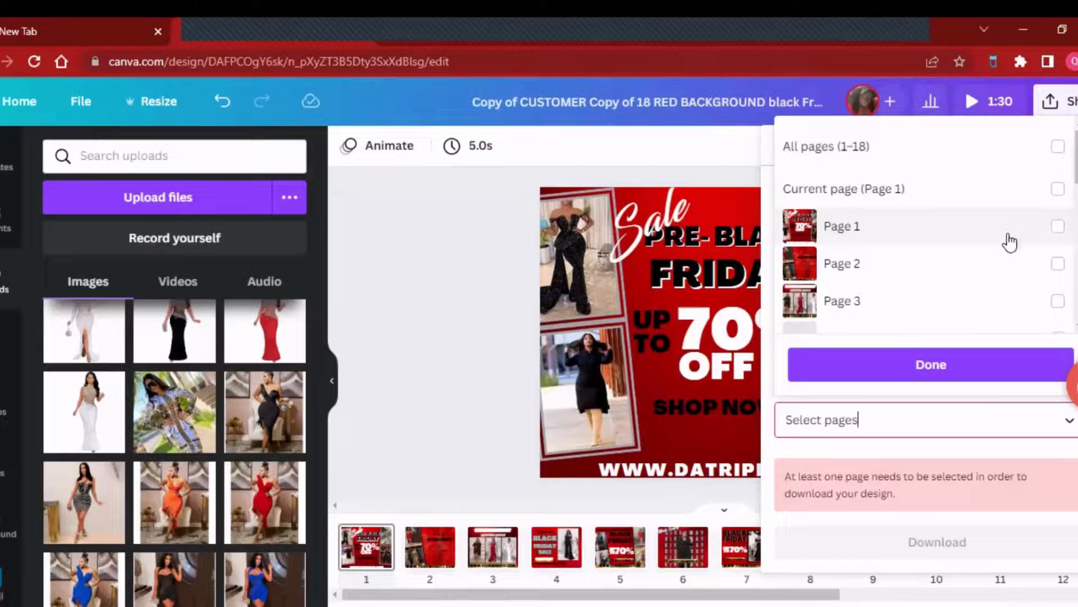
{"action": "left_click", "coordinate": [1061, 228]}
{"action": "left_click", "coordinate": [1060, 228]}
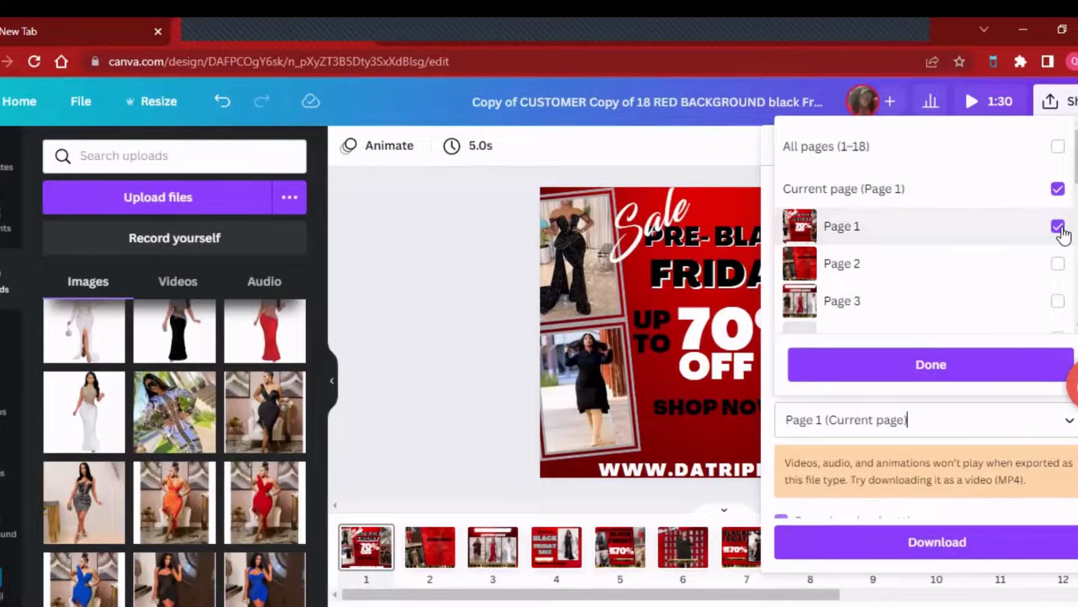
{"action": "left_click", "coordinate": [884, 366]}
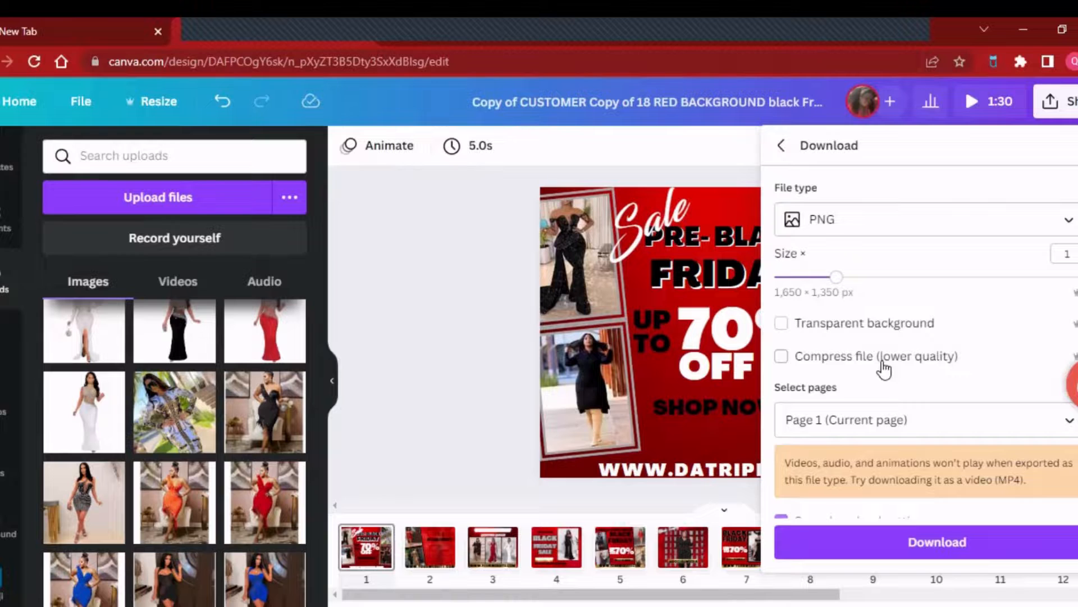
{"action": "left_click", "coordinate": [967, 553]}
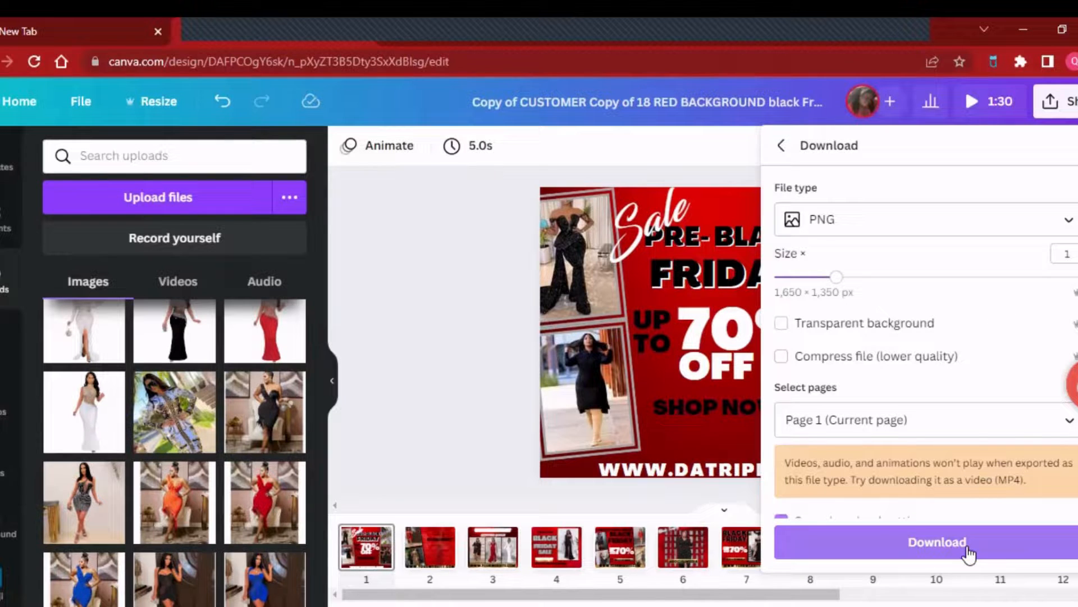